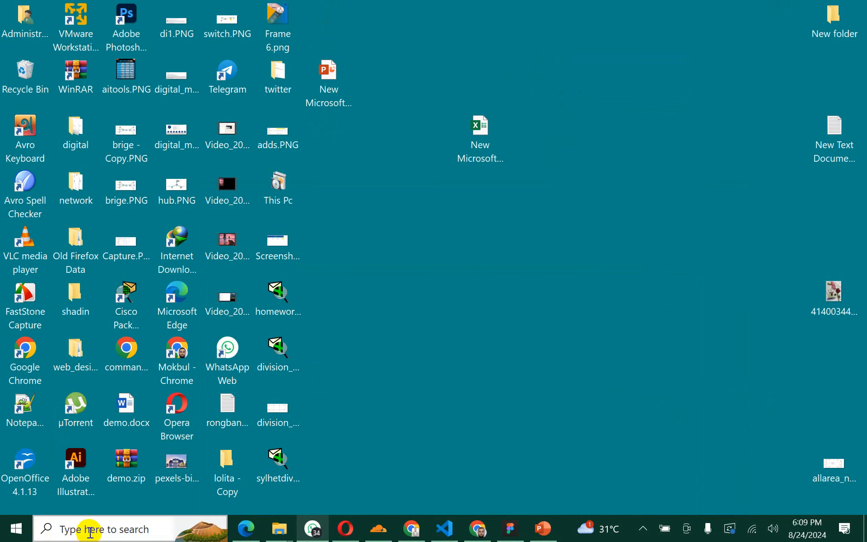
- Find and open Control Panel through Windows search and maximize its window
click(96, 529)
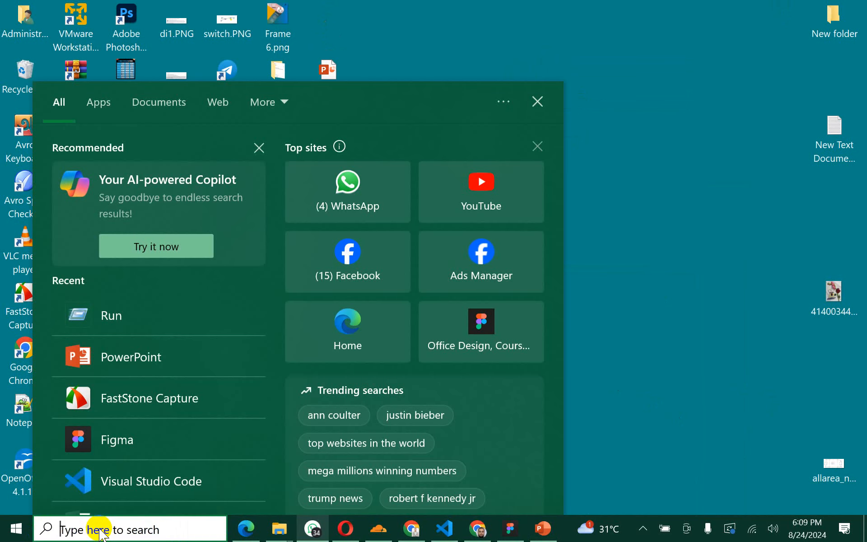
text(contor)
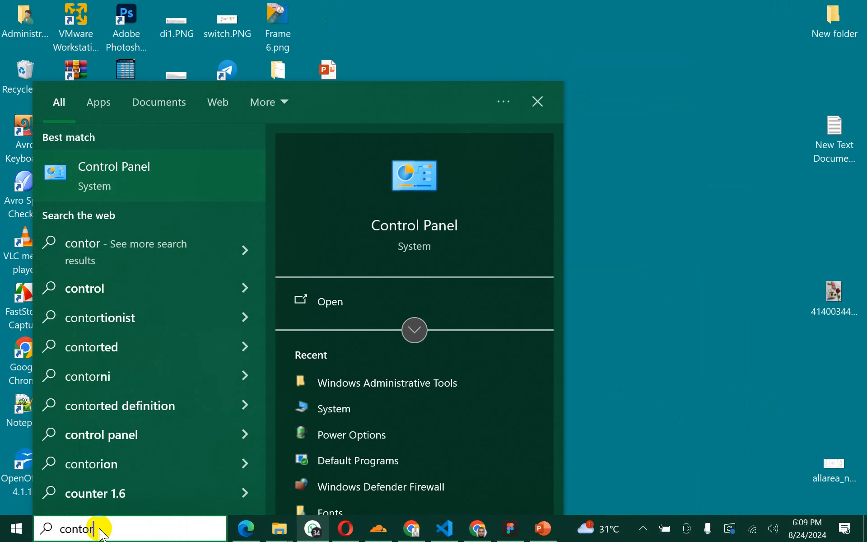
click(351, 301)
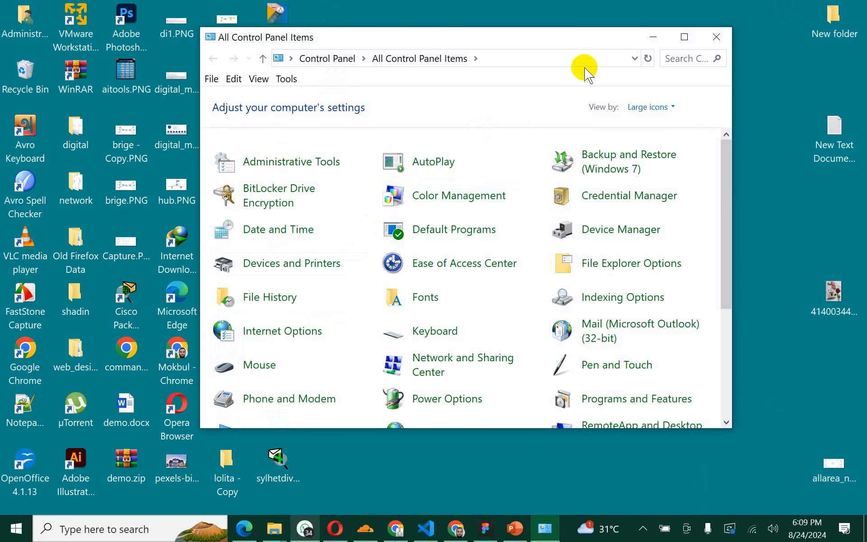
click(683, 37)
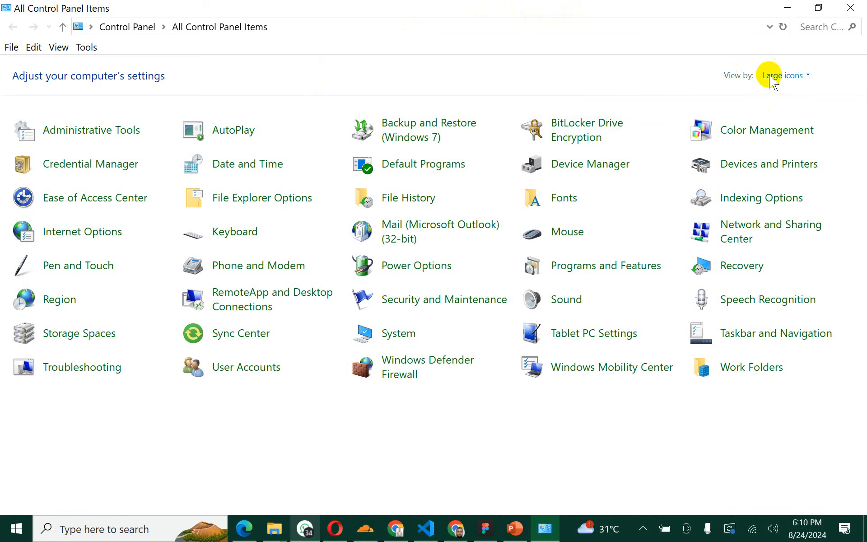
- Try the Small icons and Category views of Control Panel and return to Large icons
click(806, 75)
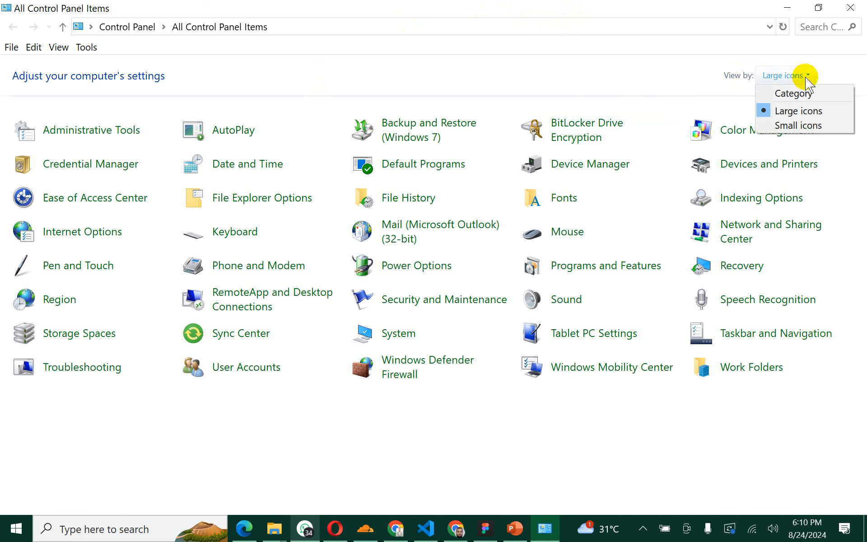
click(791, 126)
click(804, 76)
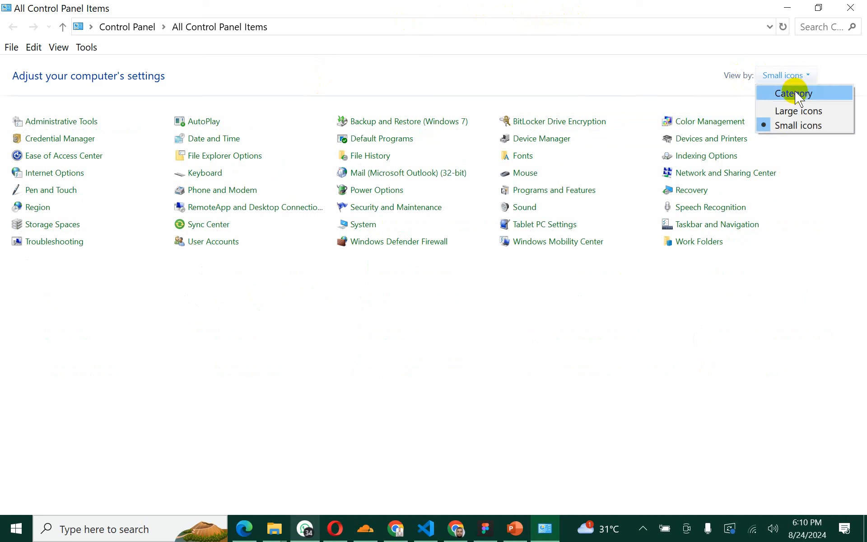
click(796, 94)
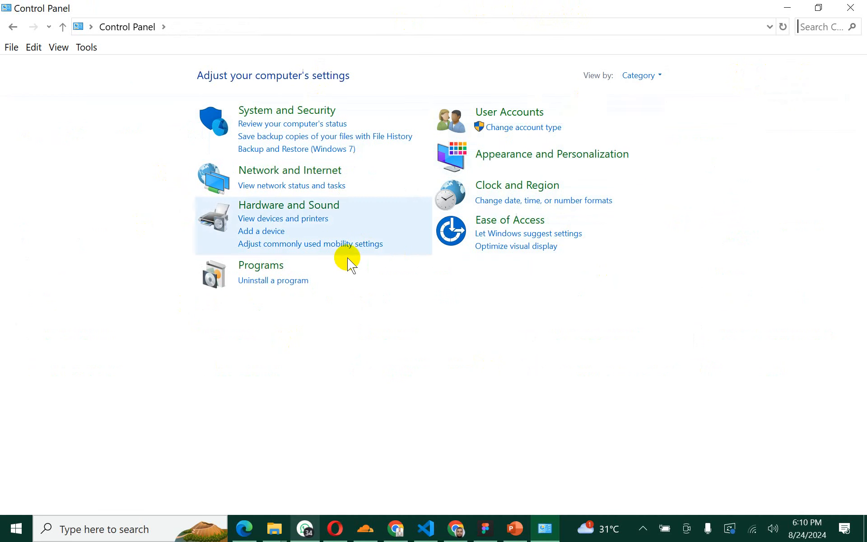
click(659, 76)
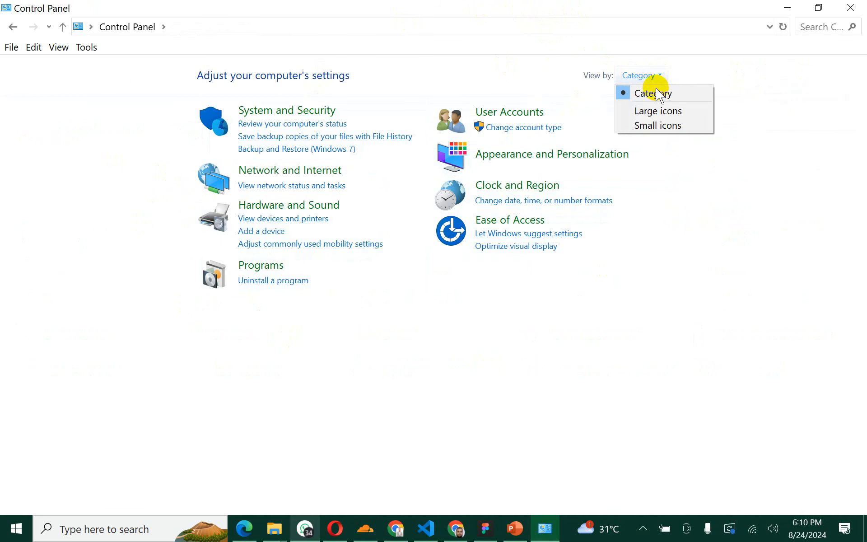
click(665, 116)
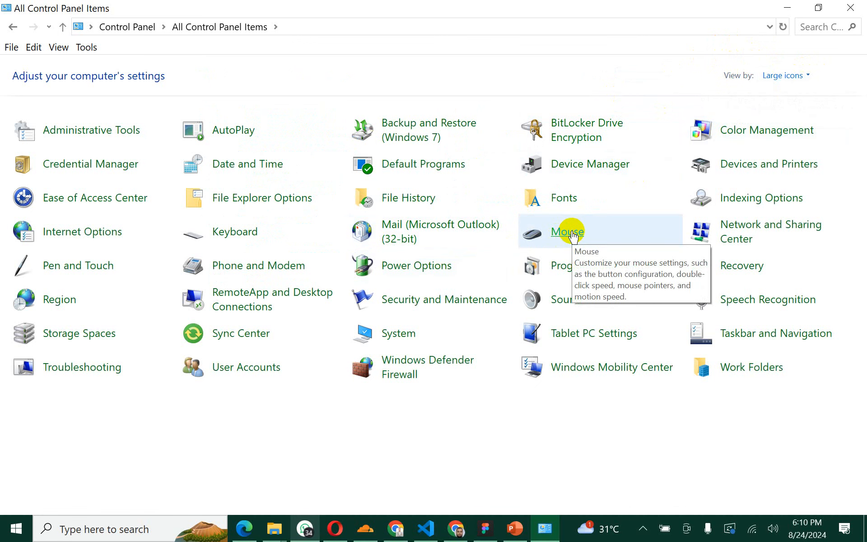
click(572, 232)
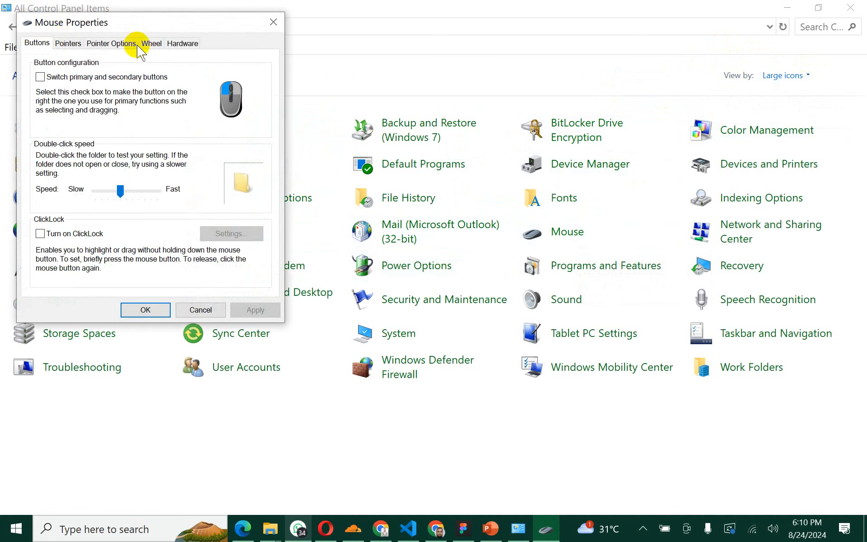
click(214, 39)
drag(215, 40, 239, 57)
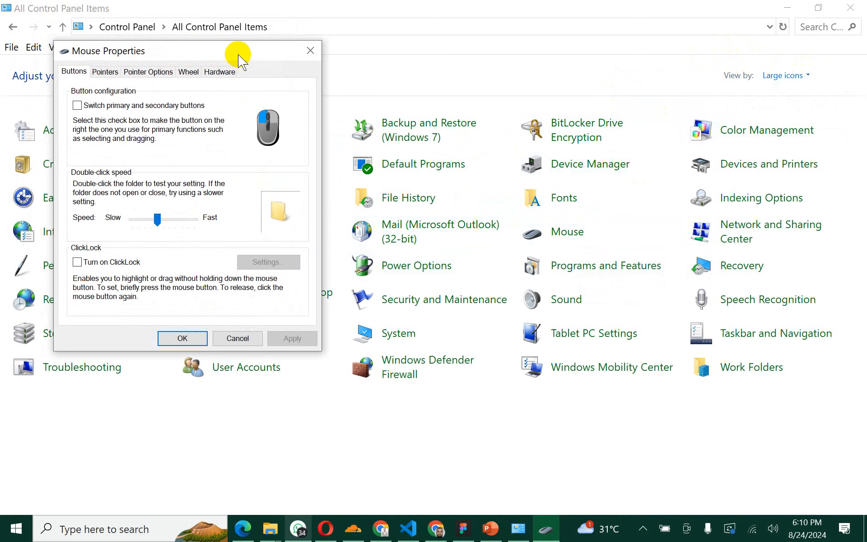
click(310, 50)
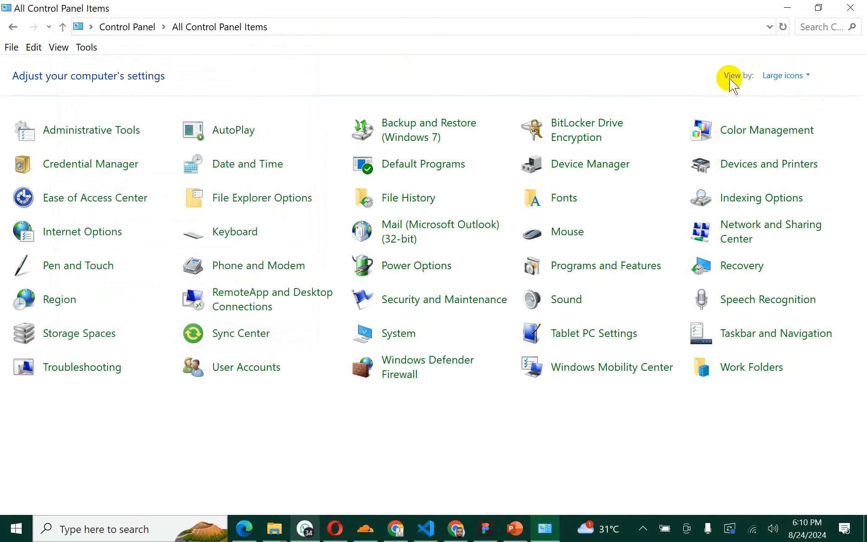
- Show the Control Panel items by category once more and restore the Large icons view
click(807, 76)
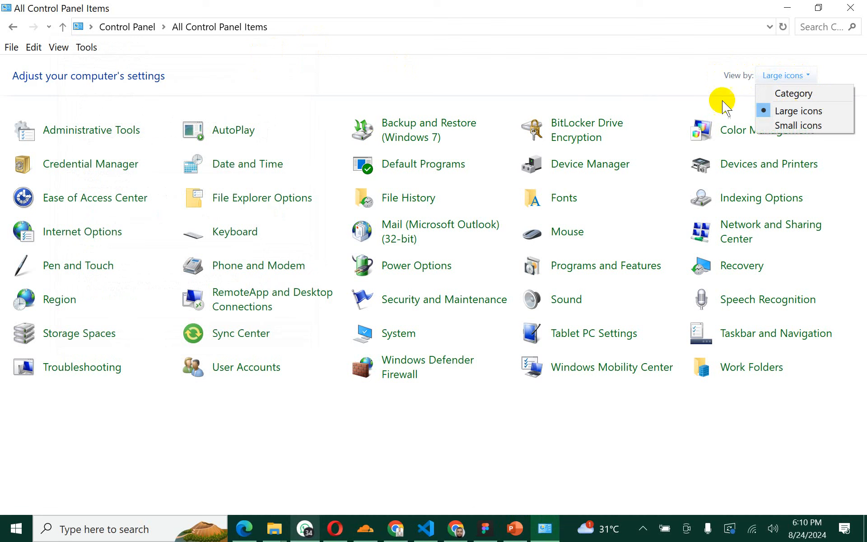
click(787, 93)
click(652, 76)
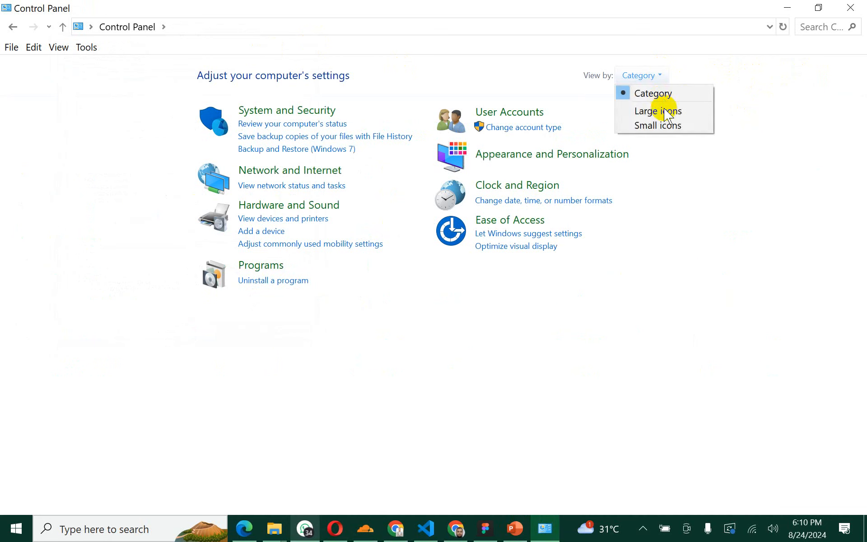
click(664, 112)
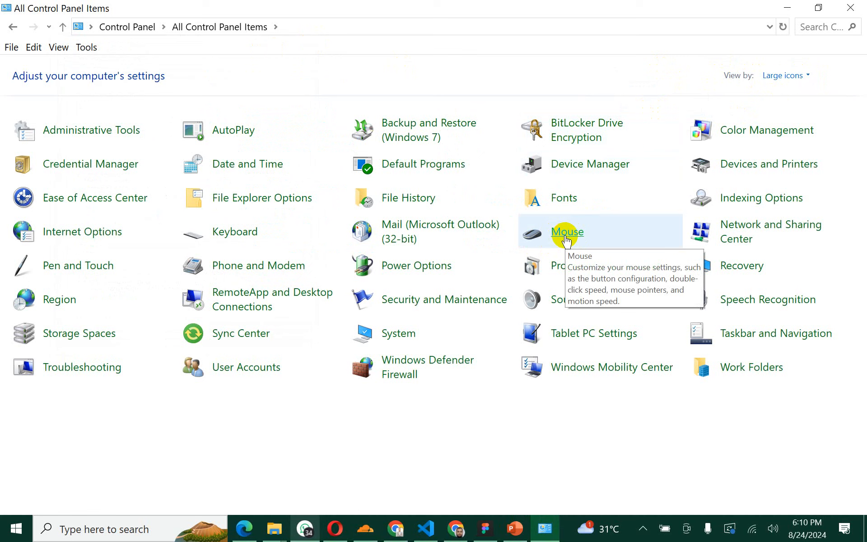
- Open the mouse settings and turn the primary and secondary button switch on and back off
click(566, 235)
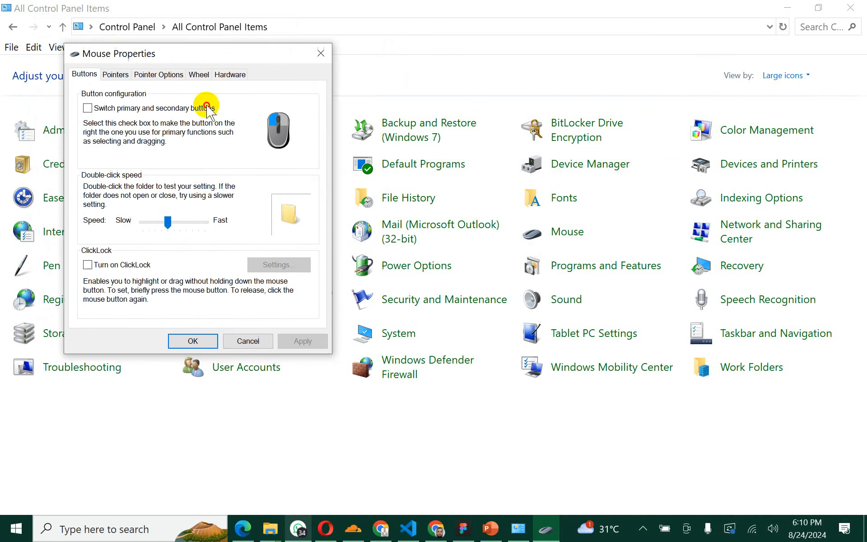
drag(207, 105, 244, 54)
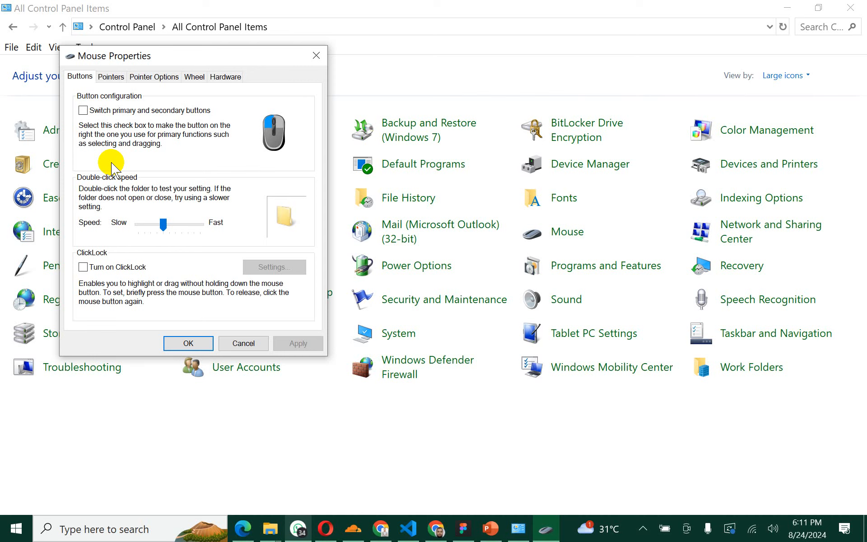
click(84, 110)
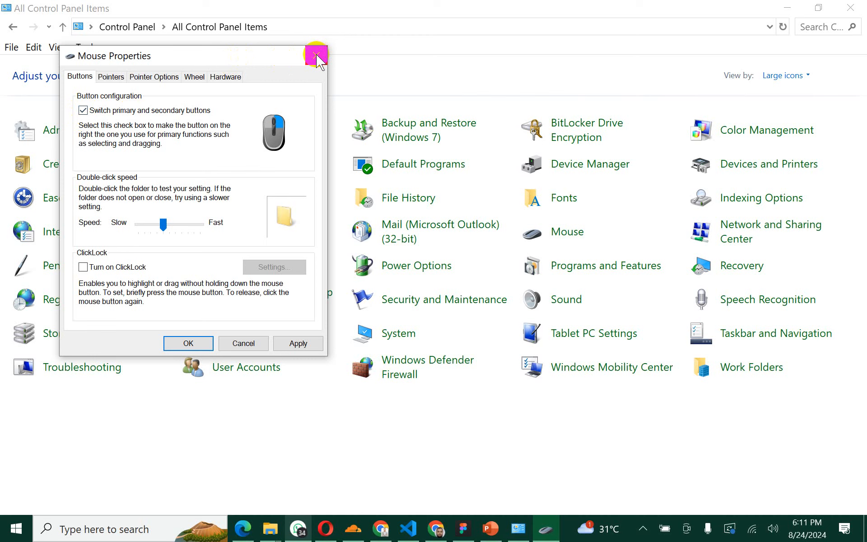
click(83, 110)
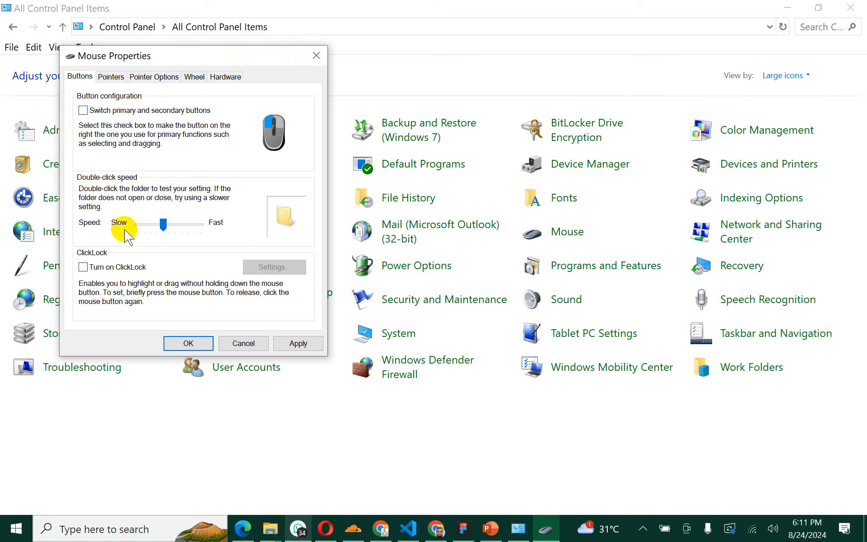
- Restore the Control Panel window to a smaller size, uncovering the desktop, and select New folder there
click(413, 66)
drag(374, 3, 549, 120)
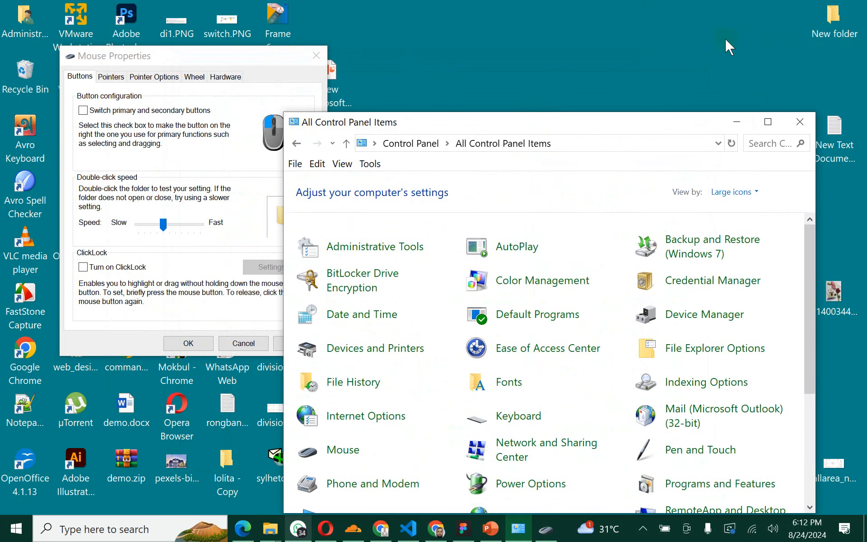
click(830, 25)
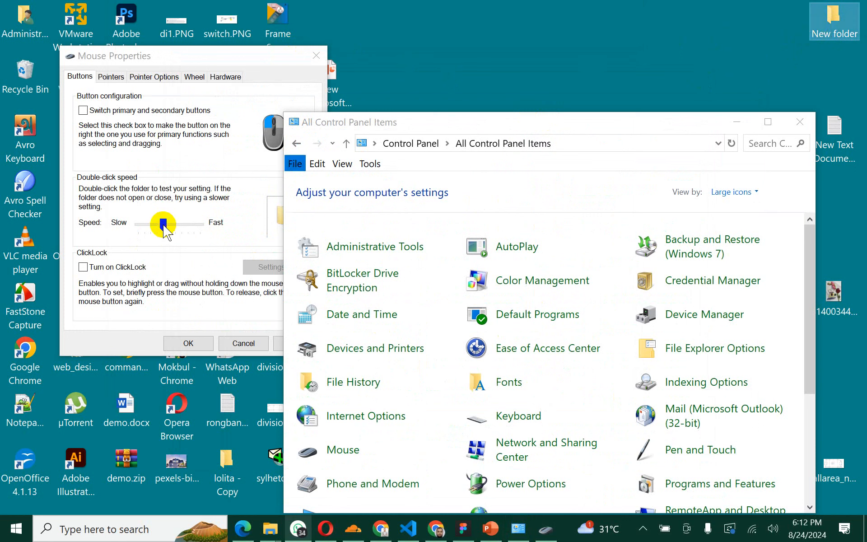
- Apply the slowest double-click speed and test it by opening New folder on the desktop, closing its window when done
drag(164, 224, 137, 225)
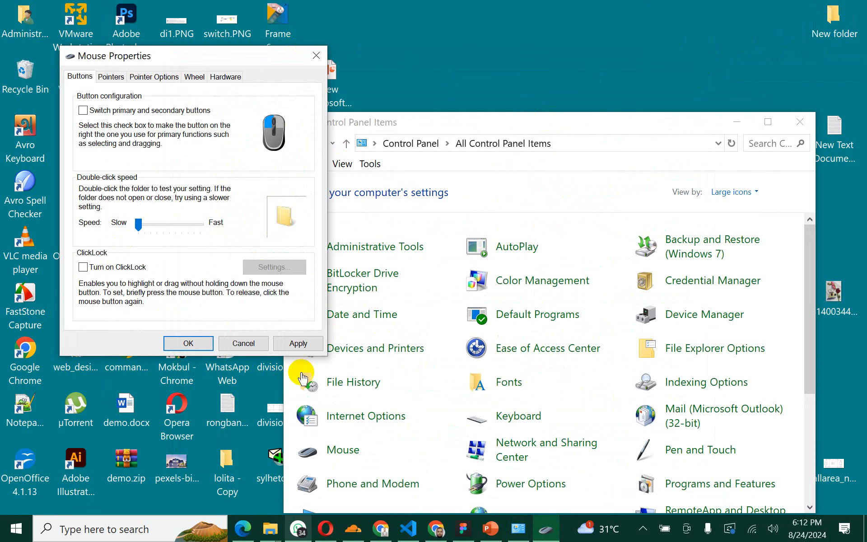
click(299, 344)
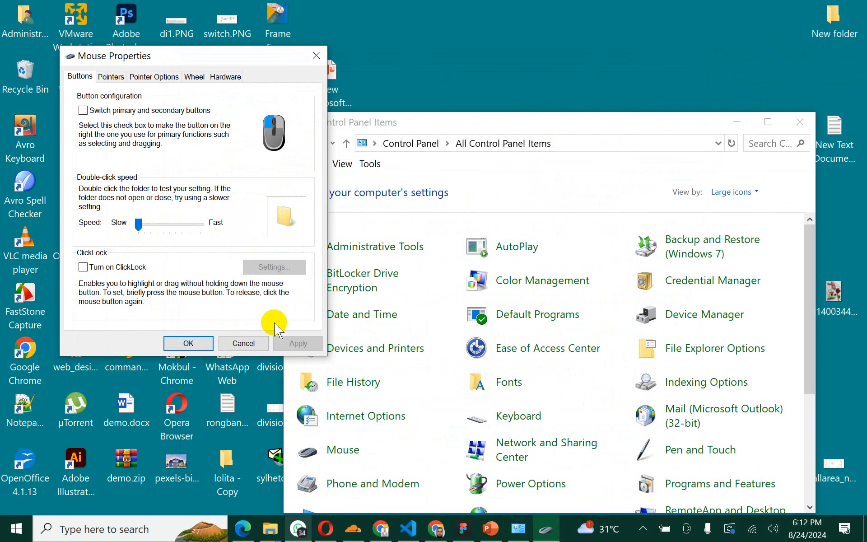
click(838, 23)
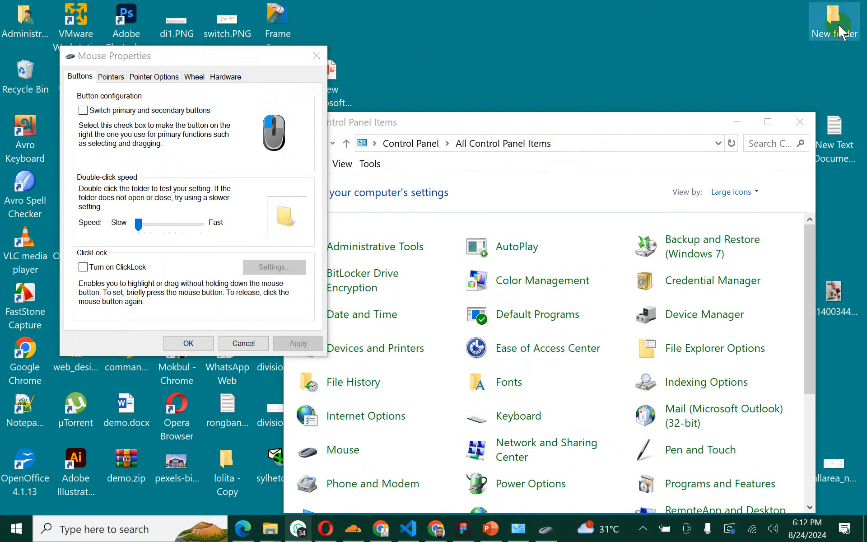
click(832, 20)
click(785, 36)
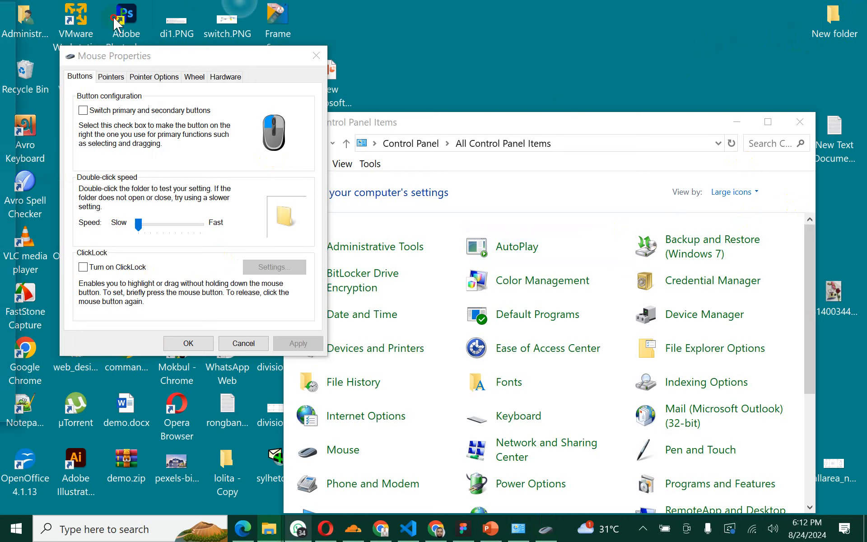
drag(0, 5, 639, 45)
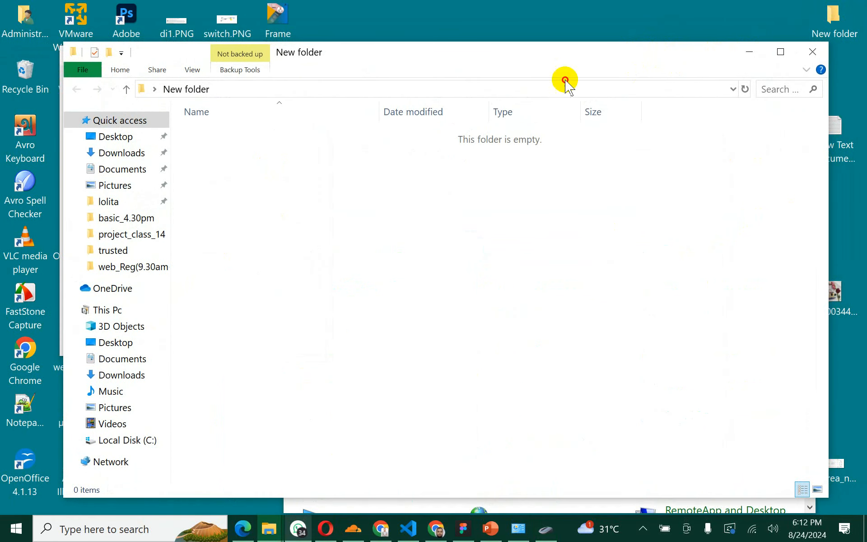
click(760, 50)
- Set the double-click speed to the middle between Slow and Fast and apply it
drag(226, 223, 163, 230)
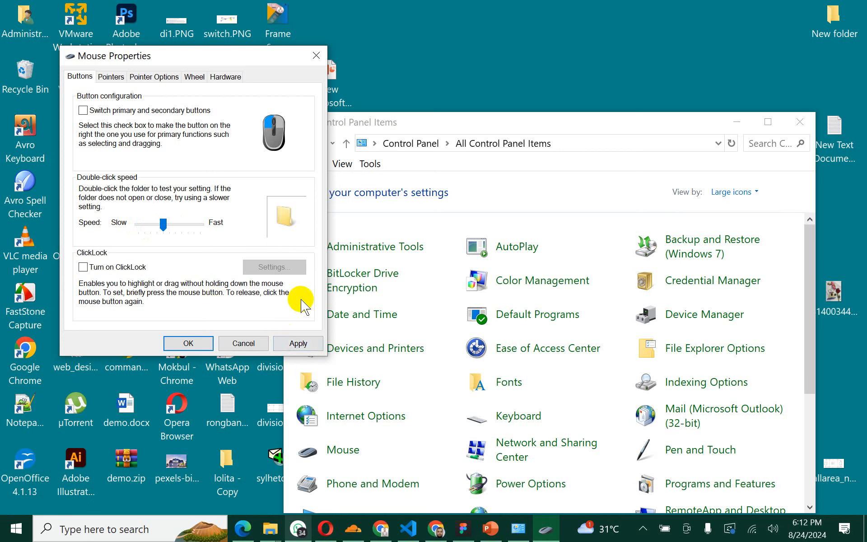
mouse_move(169, 223)
mouse_down()
mouse_move(178, 224)
mouse_move(165, 225)
mouse_up()
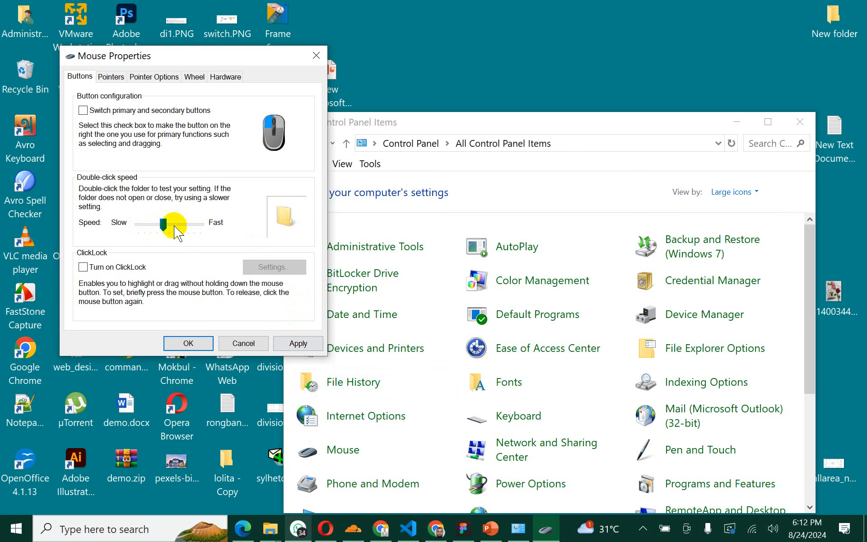
click(171, 224)
drag(173, 229, 166, 226)
click(295, 344)
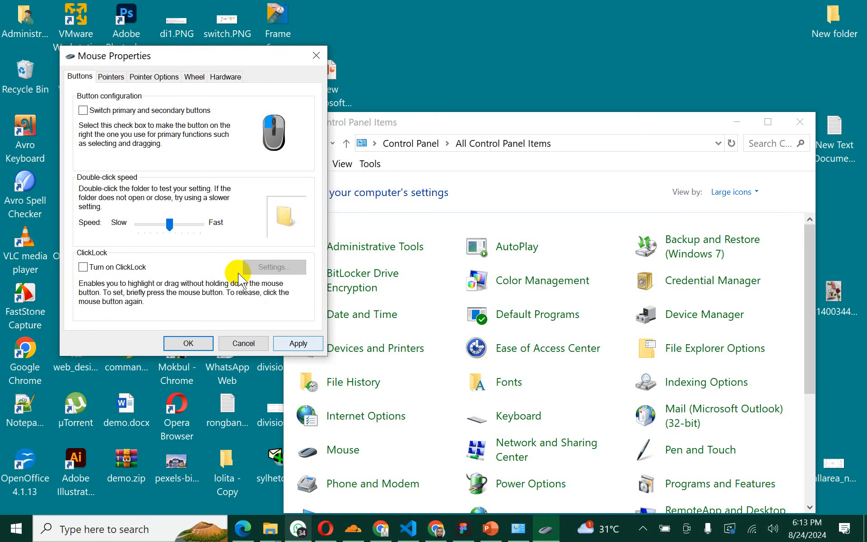
click(298, 343)
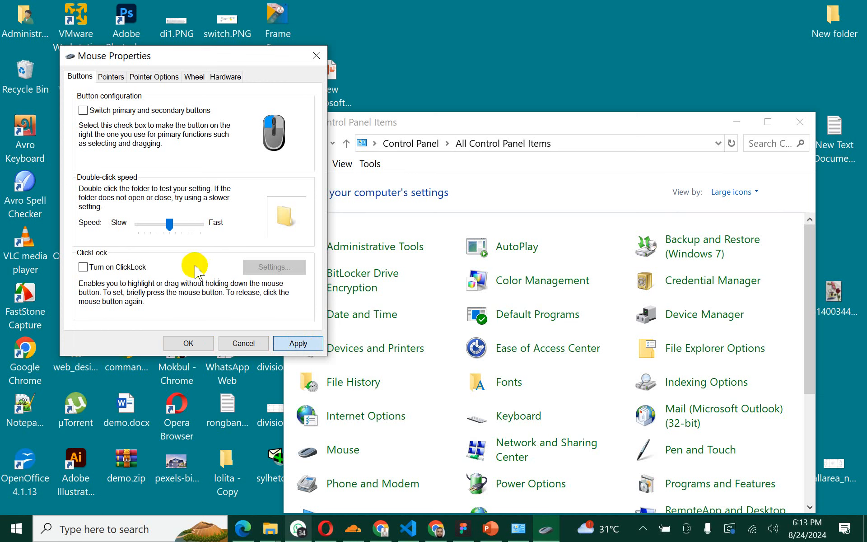
- Minimize the Control Panel window and move New folder on the desktop down and inward from the corner
drag(524, 127, 465, 20)
click(684, 17)
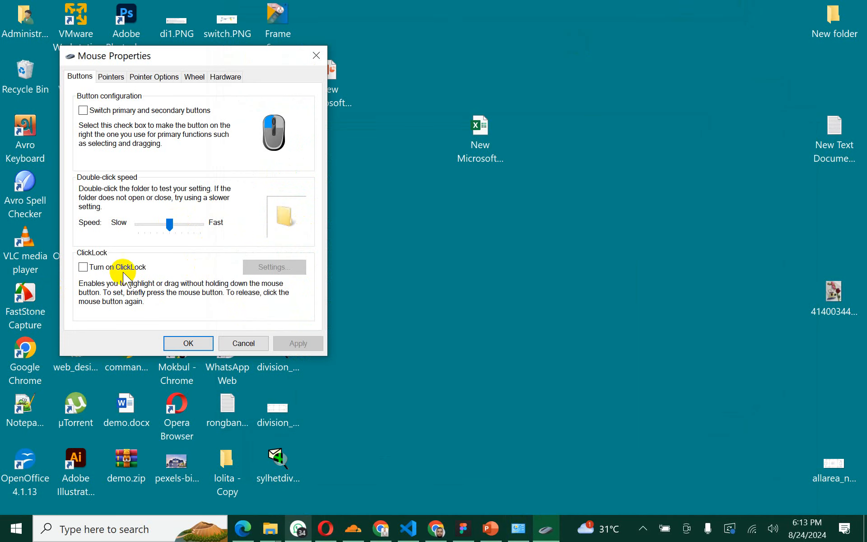
drag(197, 56, 283, 104)
drag(834, 21, 769, 88)
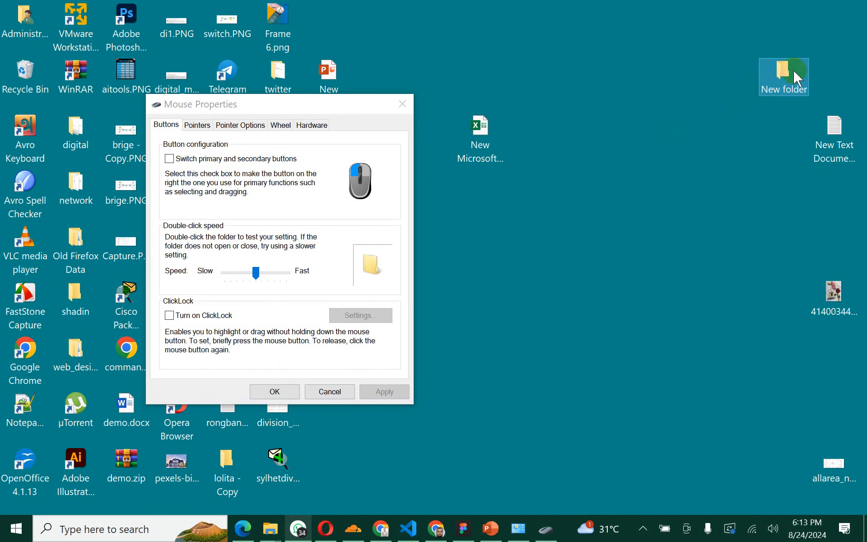
- Turn on ClickLock and apply it, also moving New folder closer to the Excel file on the desktop
click(170, 316)
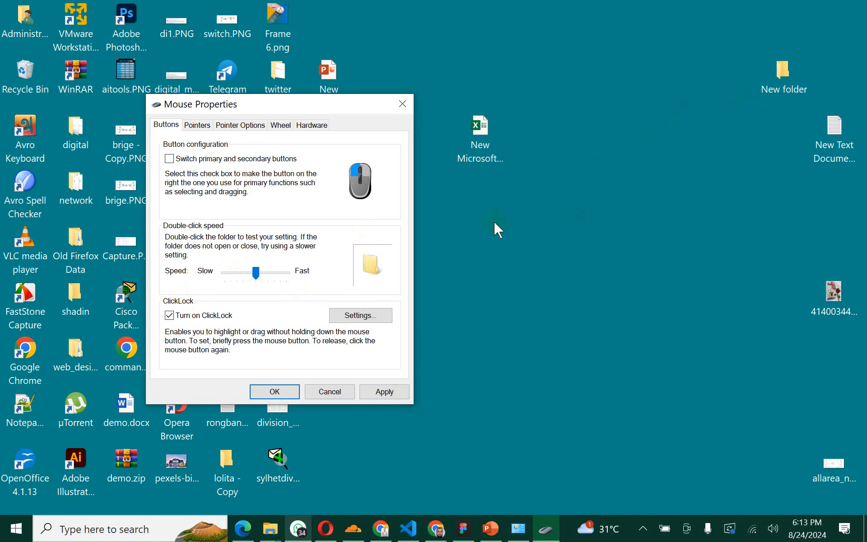
click(780, 71)
drag(769, 71, 664, 132)
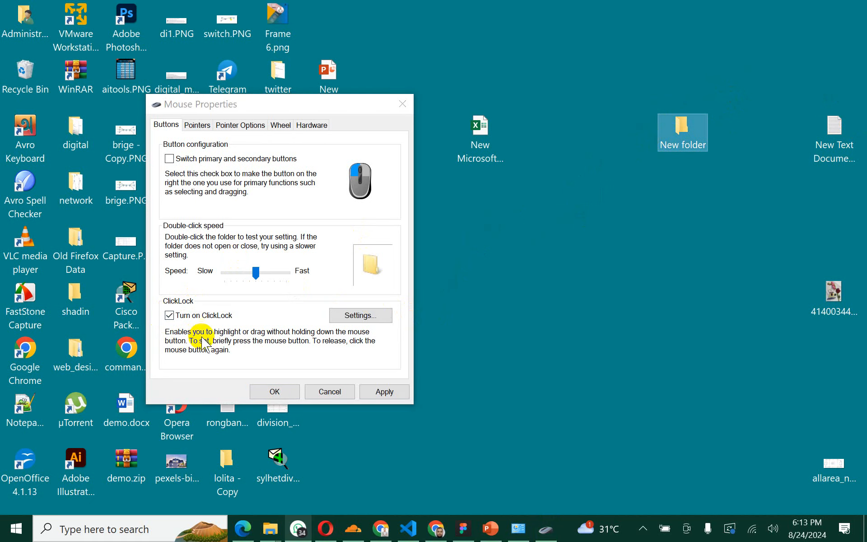
click(372, 392)
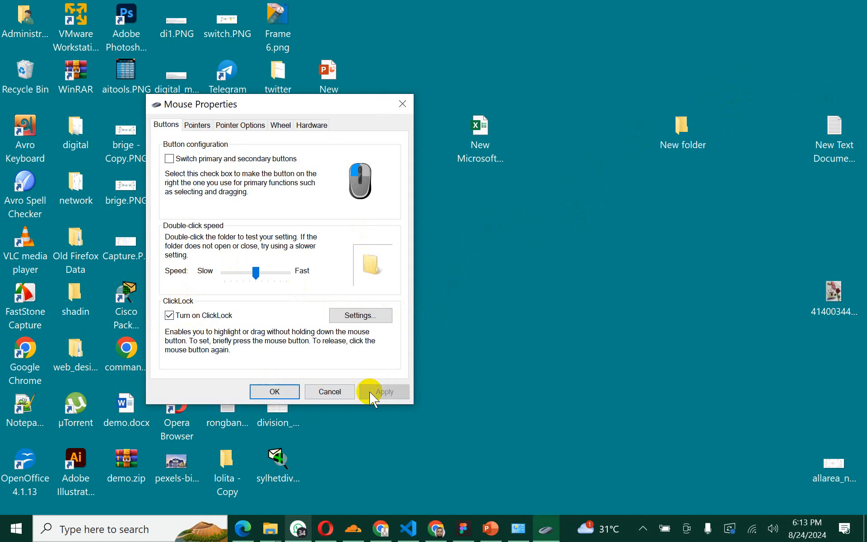
- Test ClickLock by moving New folder on the desktop up to the first row, between Frame 6.png and the Excel file's column
drag(711, 144, 684, 110)
drag(629, 132, 326, 27)
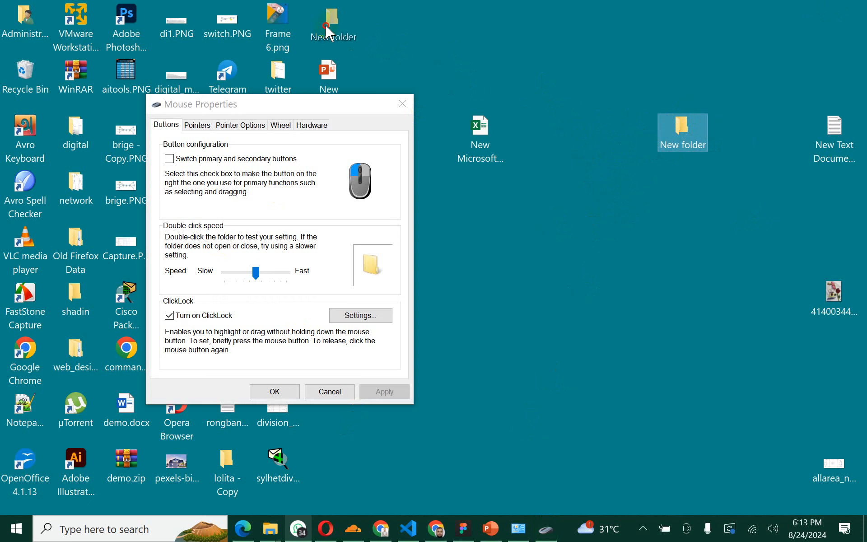
drag(326, 28, 405, 37)
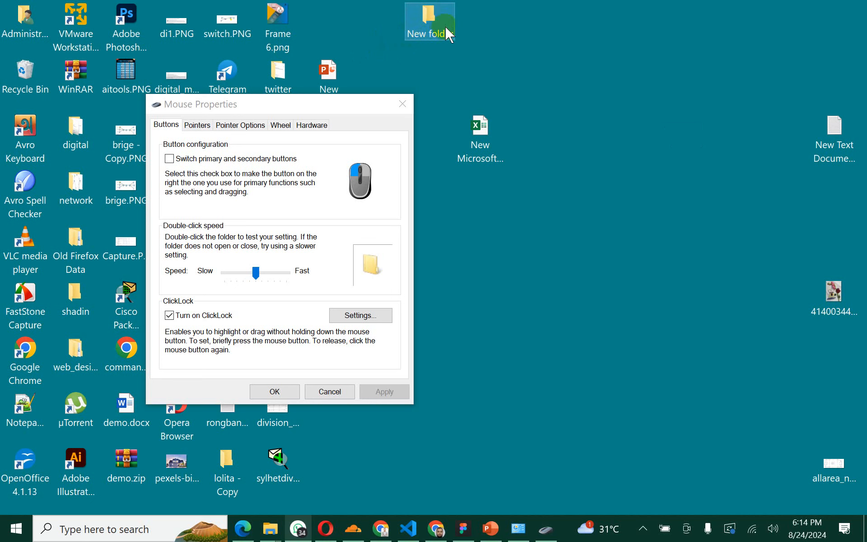
- Set the ClickLock hold time to Short and test it by moving New folder to the desktop's upper-right corner above New Text Document
click(364, 316)
drag(280, 260, 248, 253)
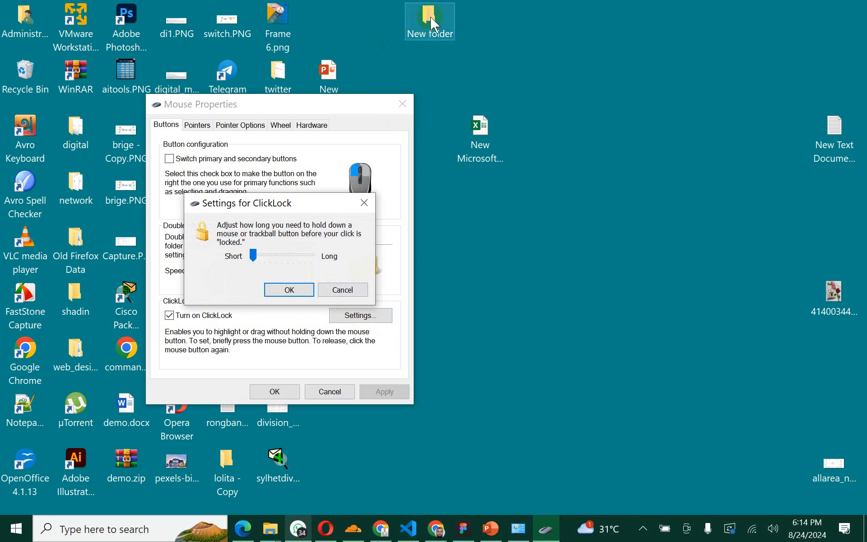
drag(430, 15, 555, 77)
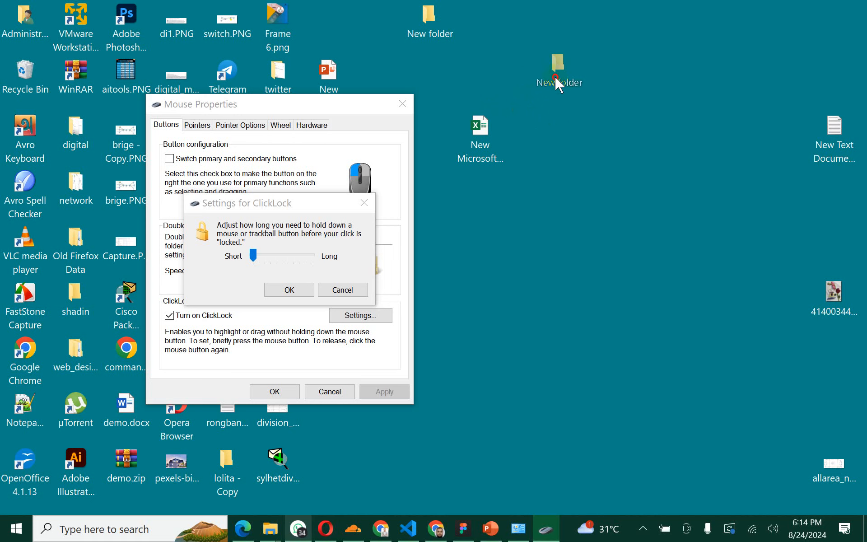
drag(653, 63, 820, 43)
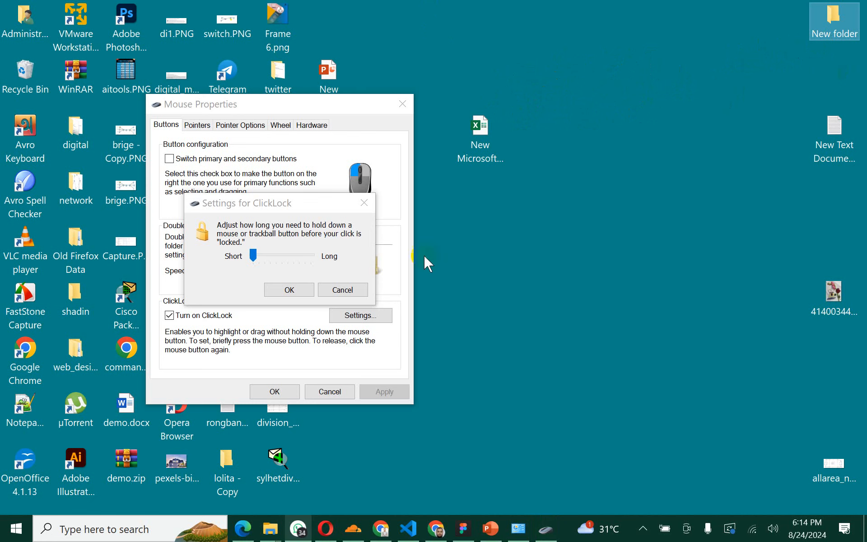
- Make the ClickLock hold time somewhat longer than Short and accept the ClickLock settings
click(276, 256)
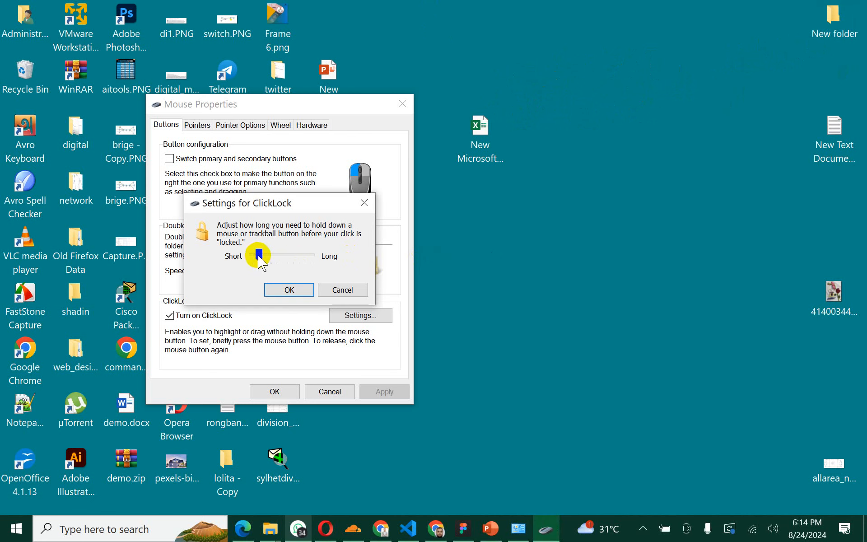
drag(260, 255, 284, 286)
click(285, 289)
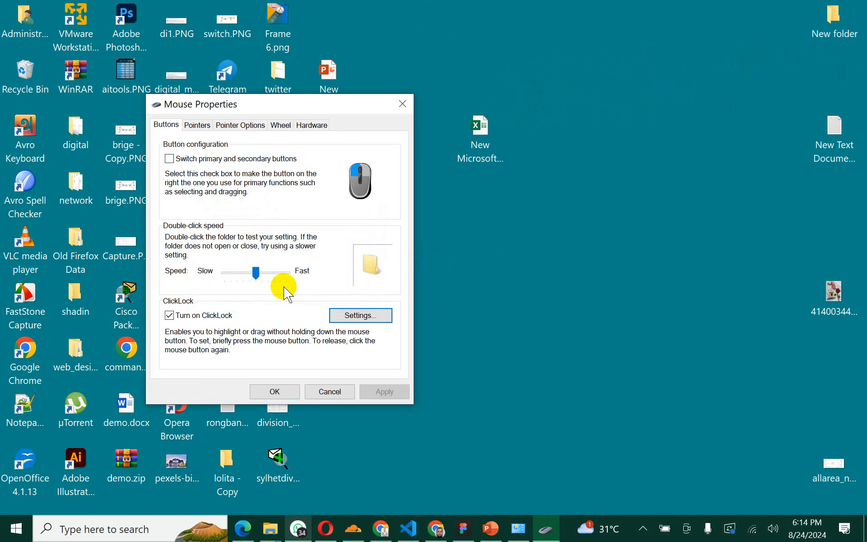
- Examine the mouse pointer shapes in the Customize list, from Normal Select down to Diagonal Resize 1
click(200, 127)
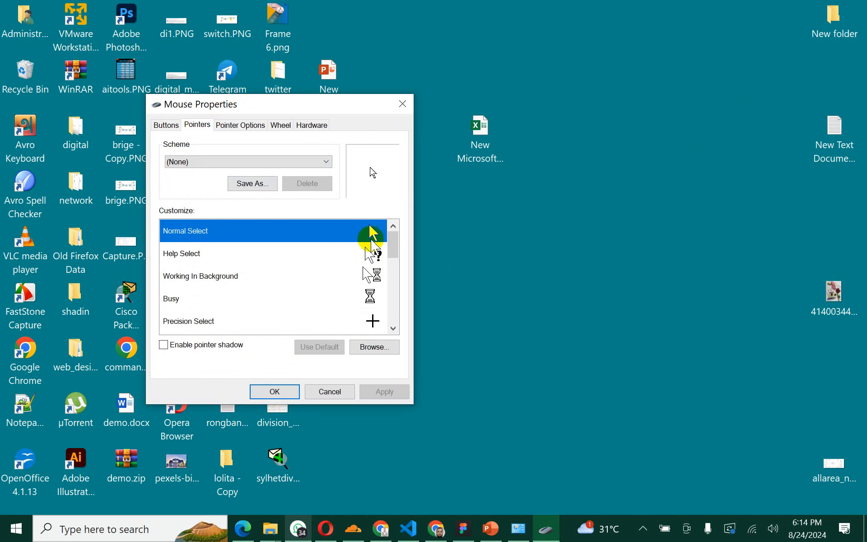
scroll(357, 275, down, 2)
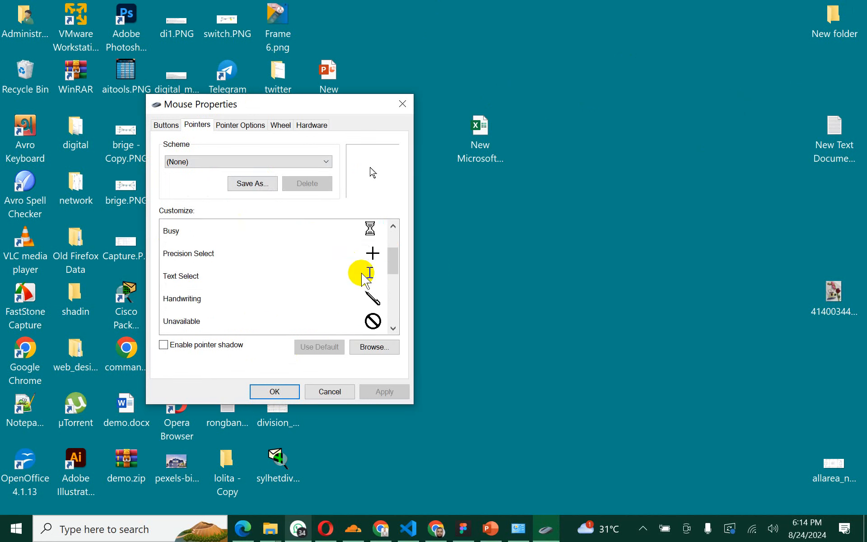
scroll(360, 275, up, 2)
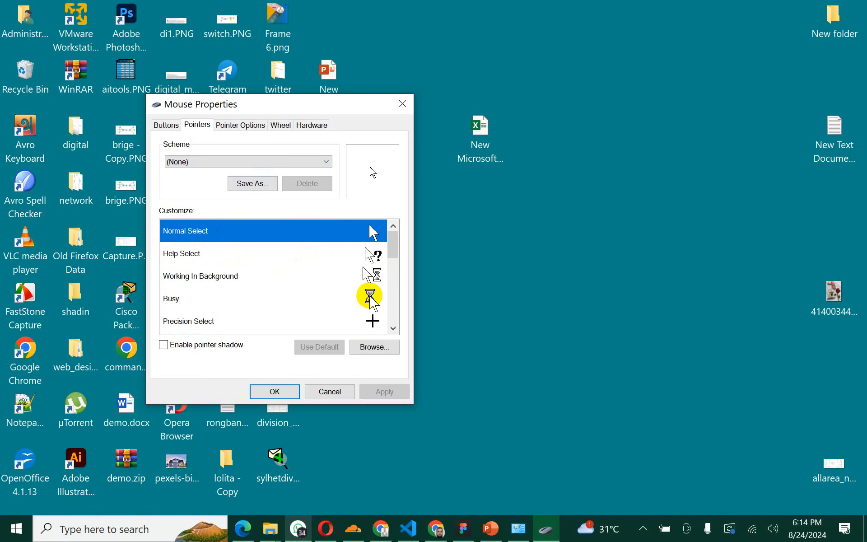
scroll(375, 294, down, 1)
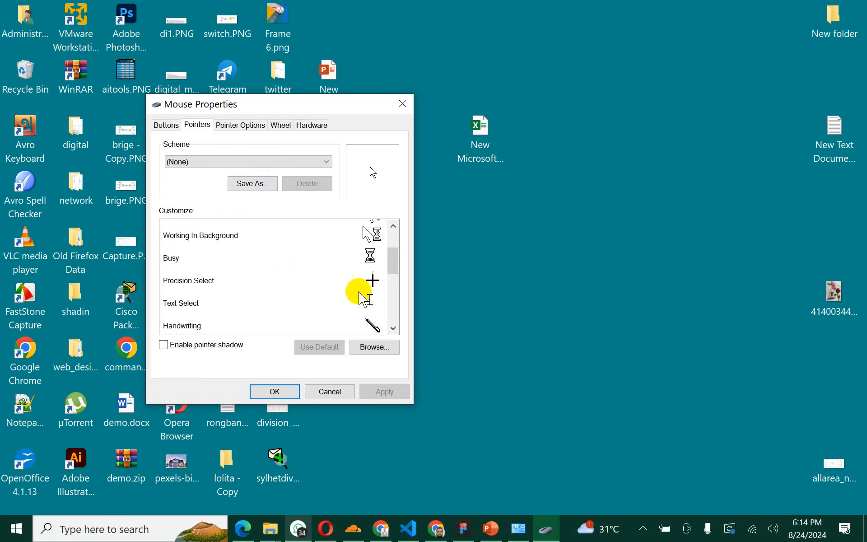
scroll(379, 287, down, 1)
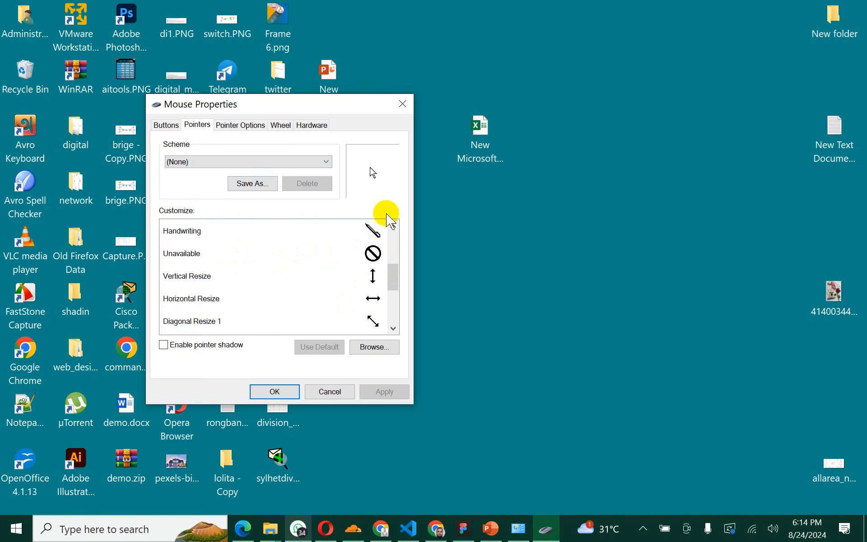
- Restore the Control Panel window, make it slightly narrower with the horizontal resize pointer, and minimize it again
click(520, 529)
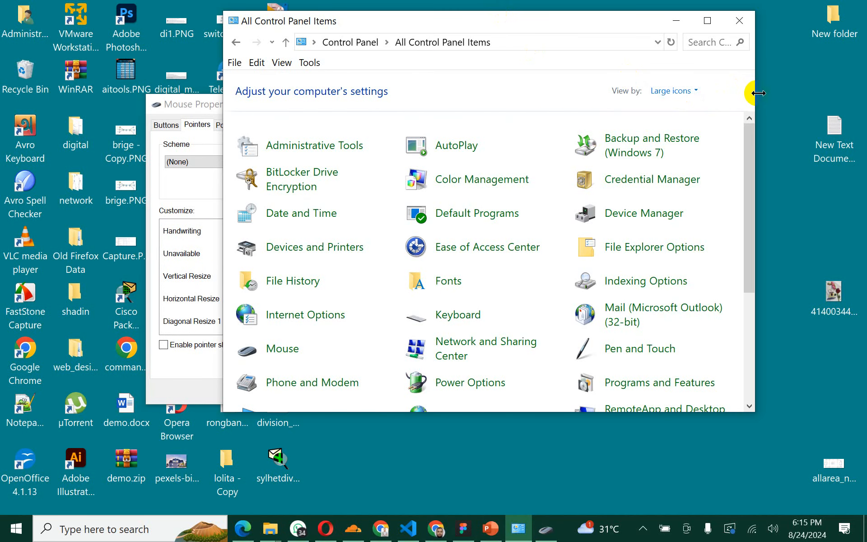
drag(751, 93, 718, 53)
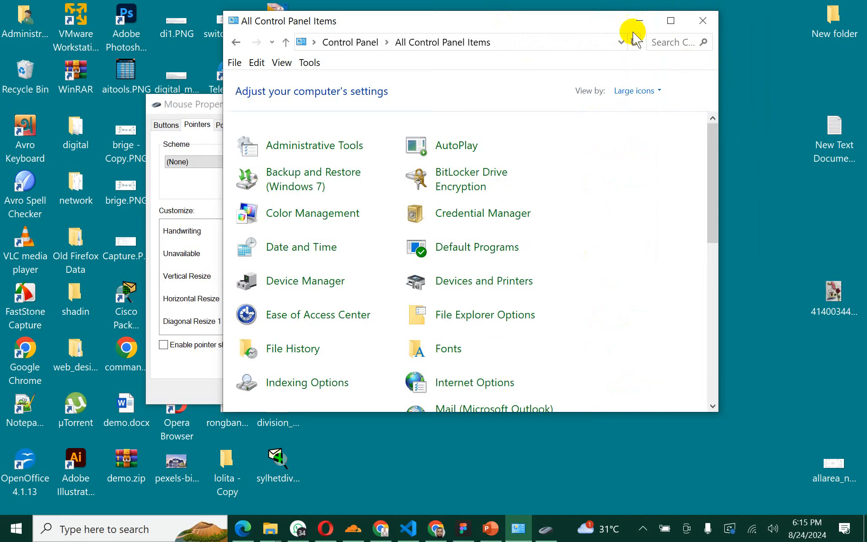
click(640, 19)
scroll(304, 280, up, 3)
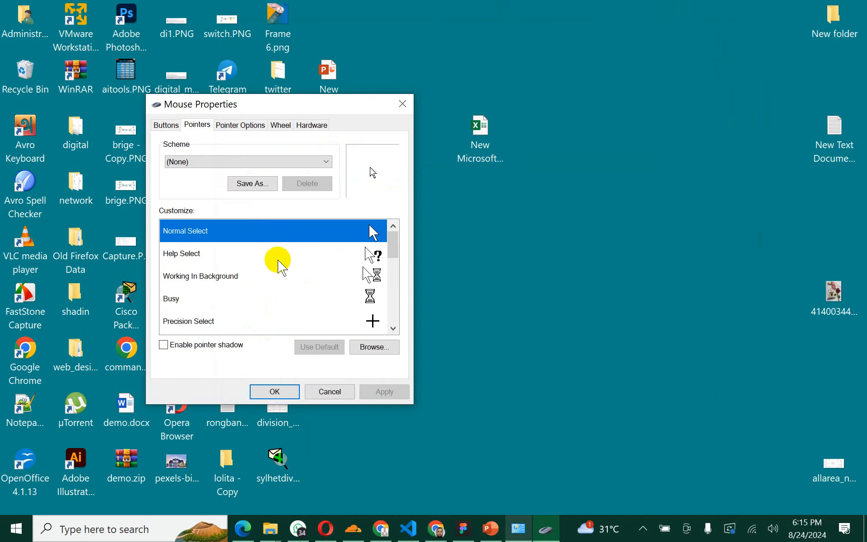
- Choose the Magnified (system scheme) pointer scheme and look through its pointer shapes
click(326, 162)
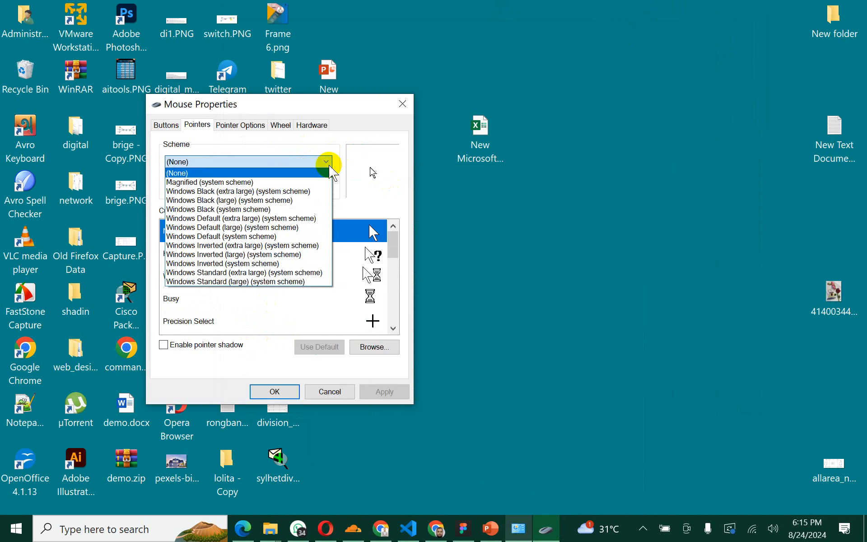
click(210, 183)
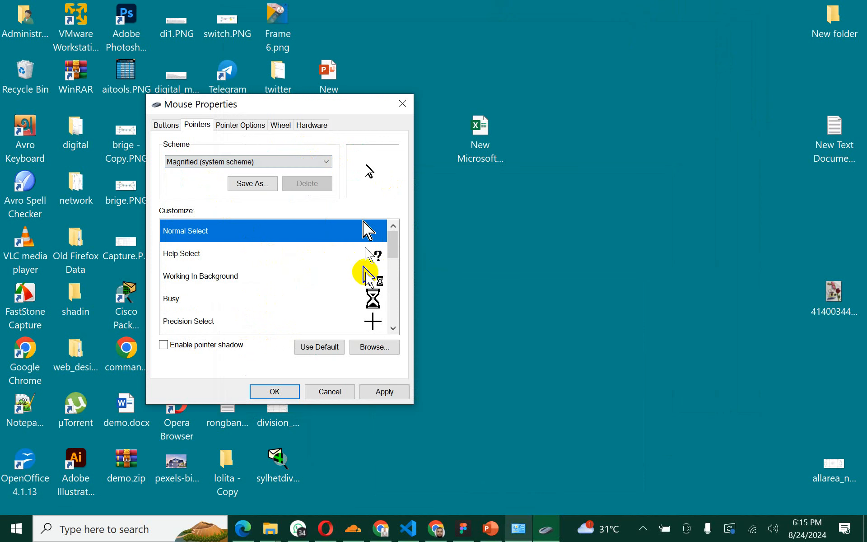
scroll(368, 271, down, 1)
scroll(367, 271, up, 1)
scroll(370, 276, down, 1)
scroll(371, 276, up, 1)
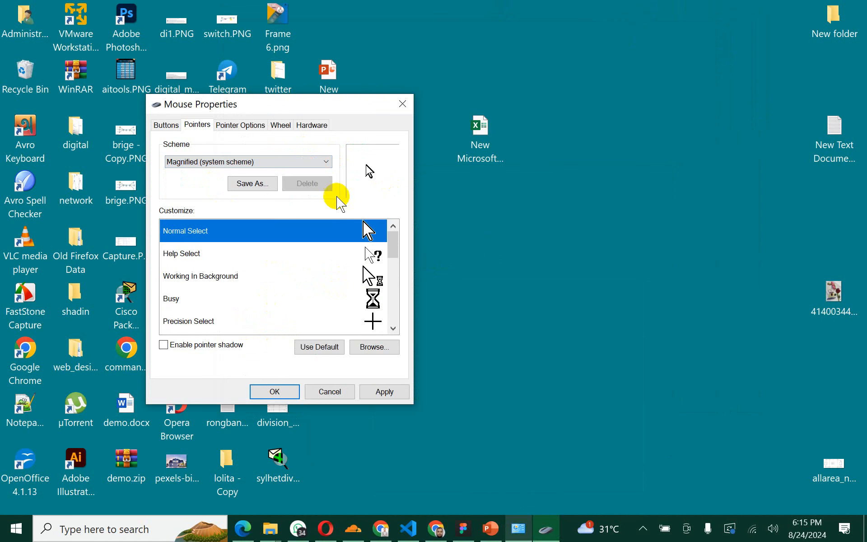
- Preview the Windows Standard (extra large) and Windows Inverted (extra large) pointer schemes, and set the scheme back to (None)
click(327, 162)
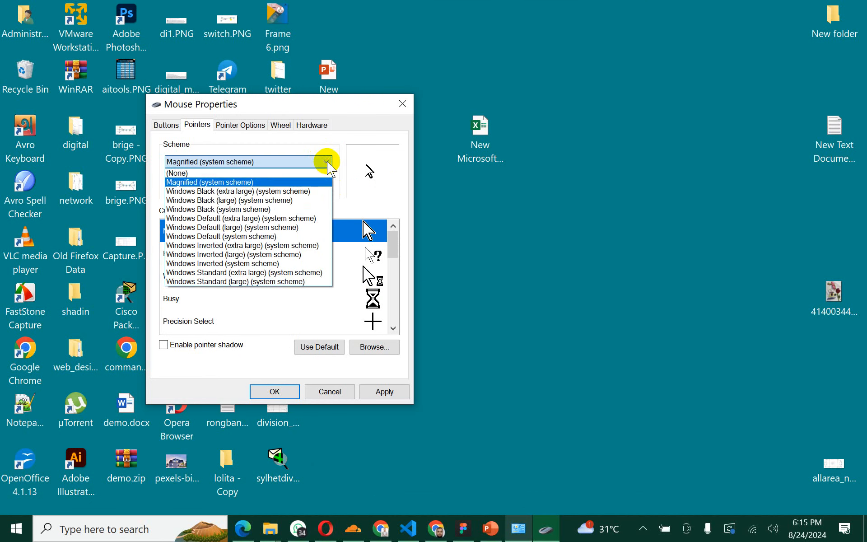
click(199, 273)
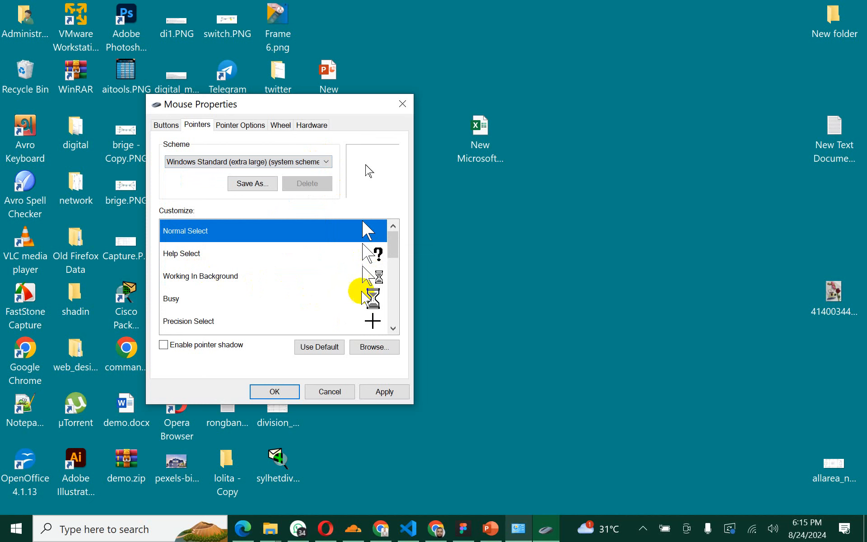
click(328, 162)
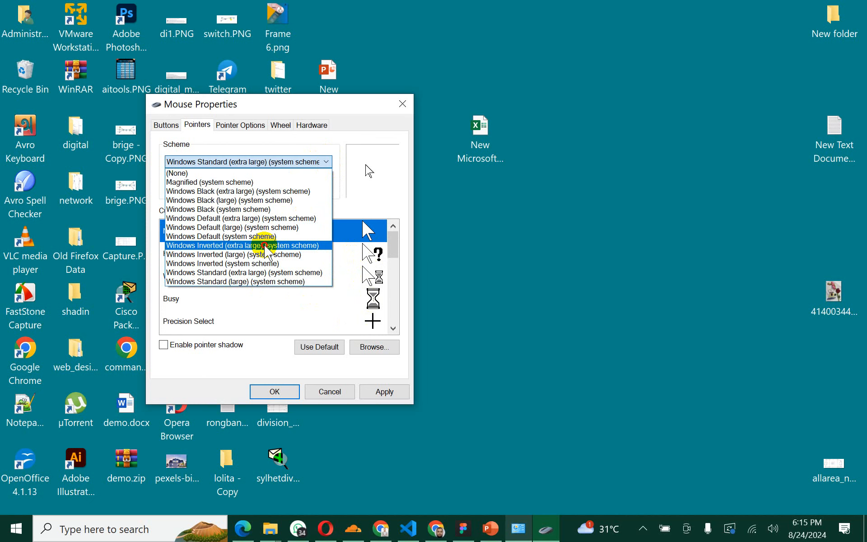
click(269, 246)
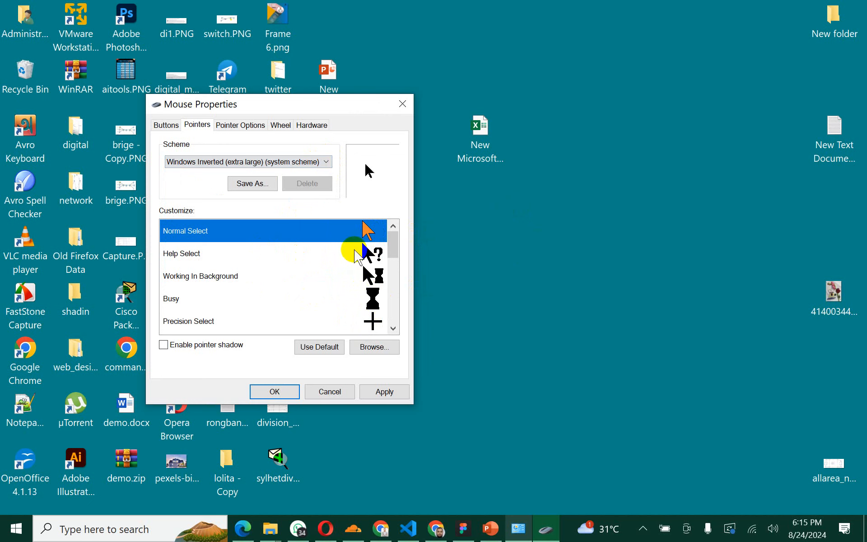
click(325, 162)
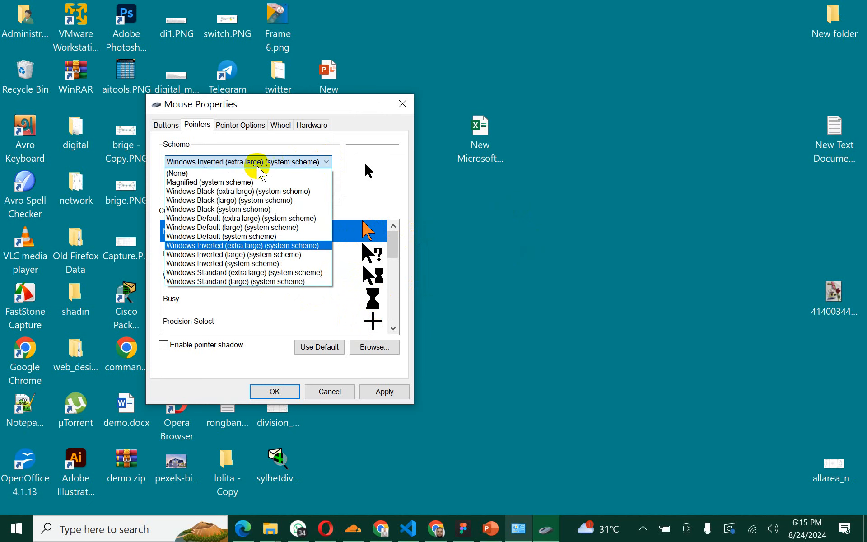
click(221, 174)
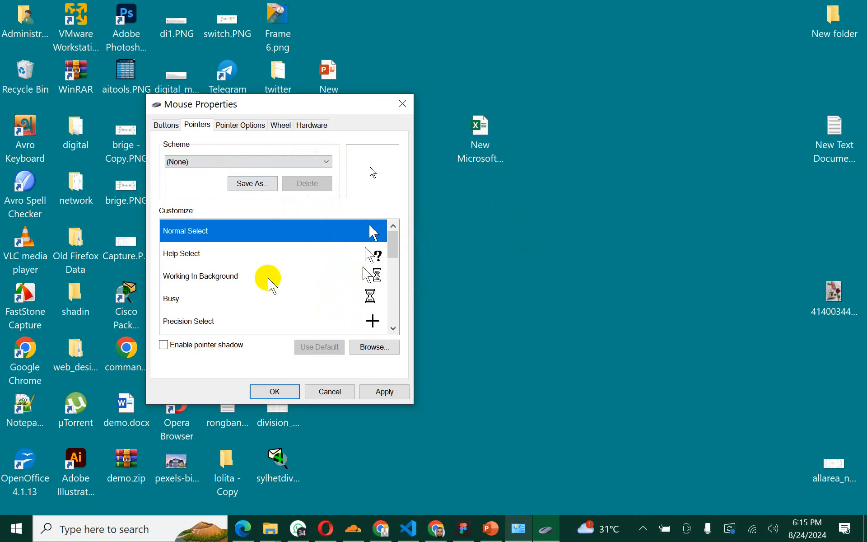
- Try the fastest and slowest pointer speeds, set the speed just below the middle, and apply it
click(238, 128)
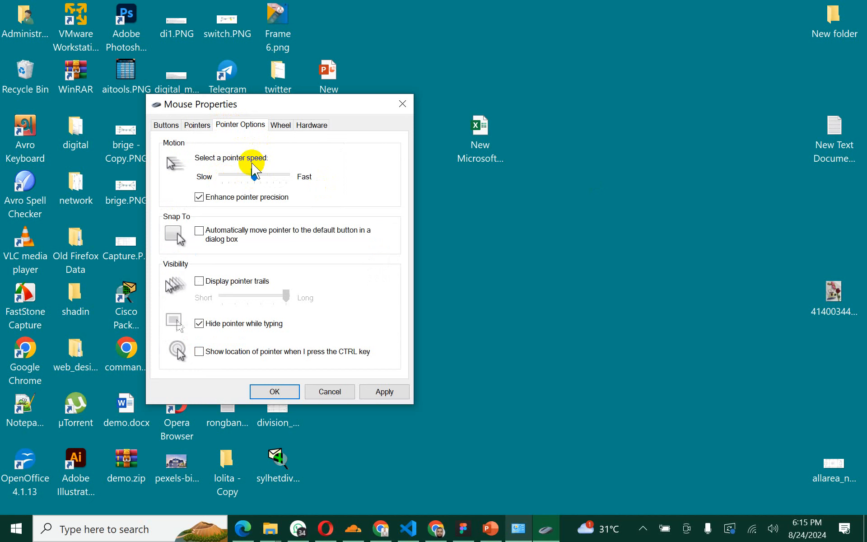
drag(256, 180, 286, 176)
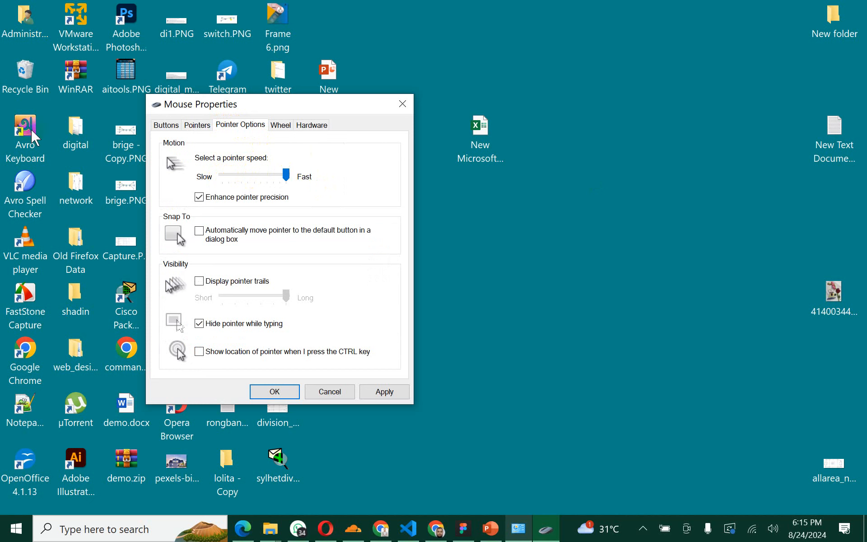
drag(285, 176, 220, 174)
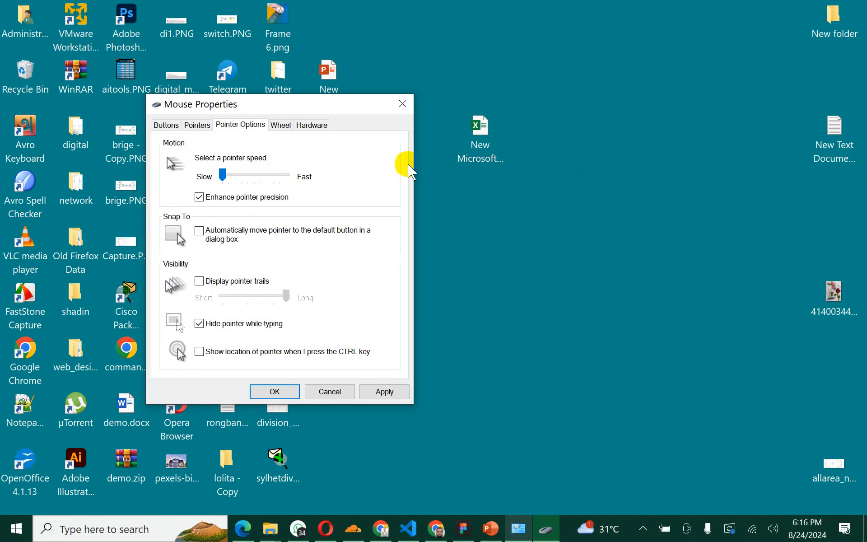
click(248, 174)
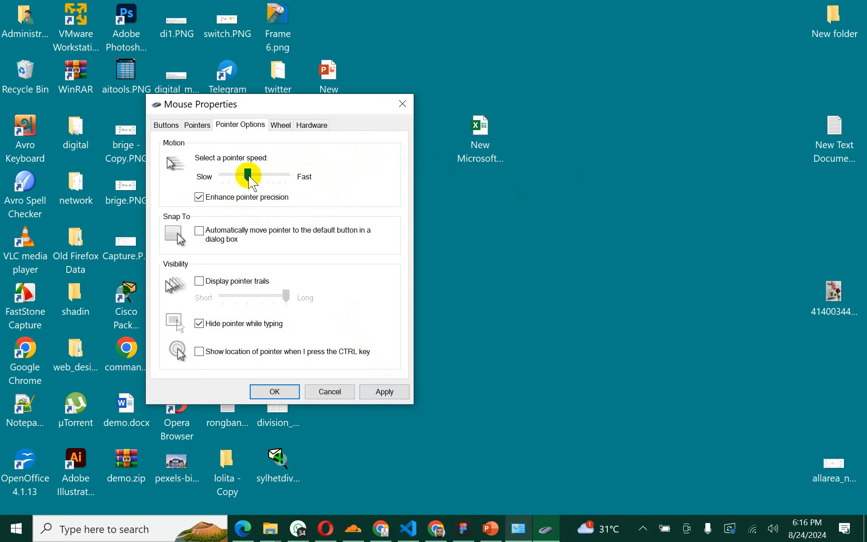
click(381, 391)
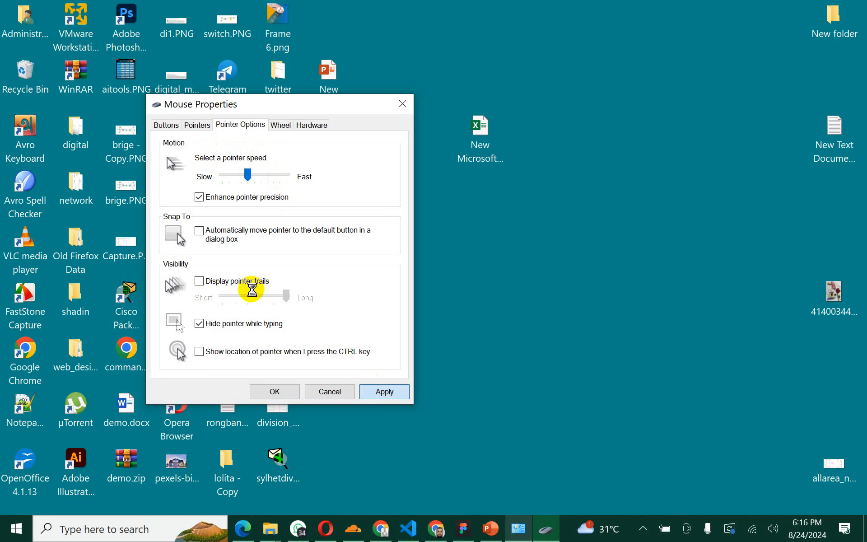
- Turn on pointer trails to try them, turn them off again, and apply the pointer options
click(200, 281)
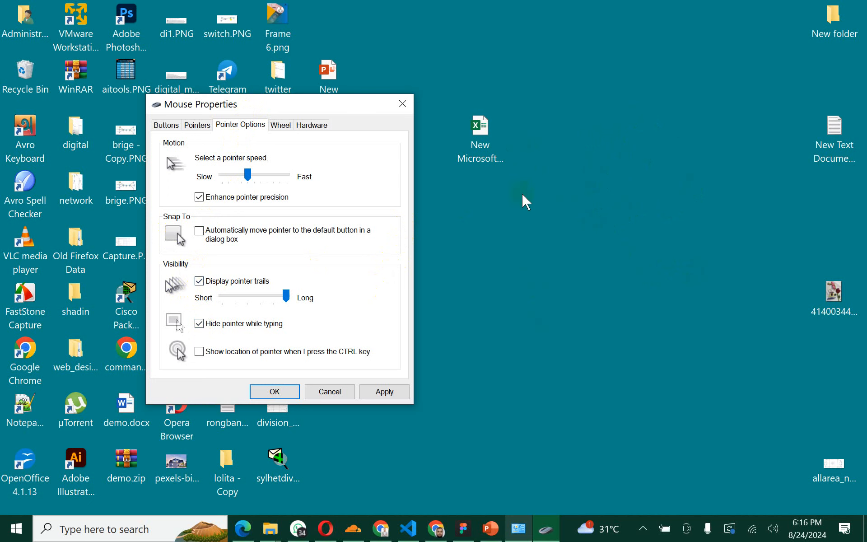
click(199, 283)
click(385, 392)
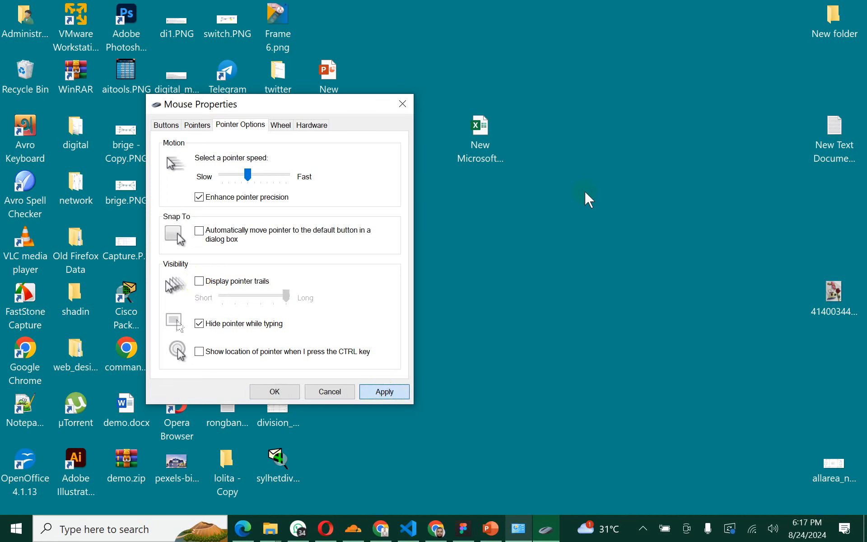
- Apply and test the option that shows the pointer location with the CTRL key, and turn it off again, applying the change
click(199, 352)
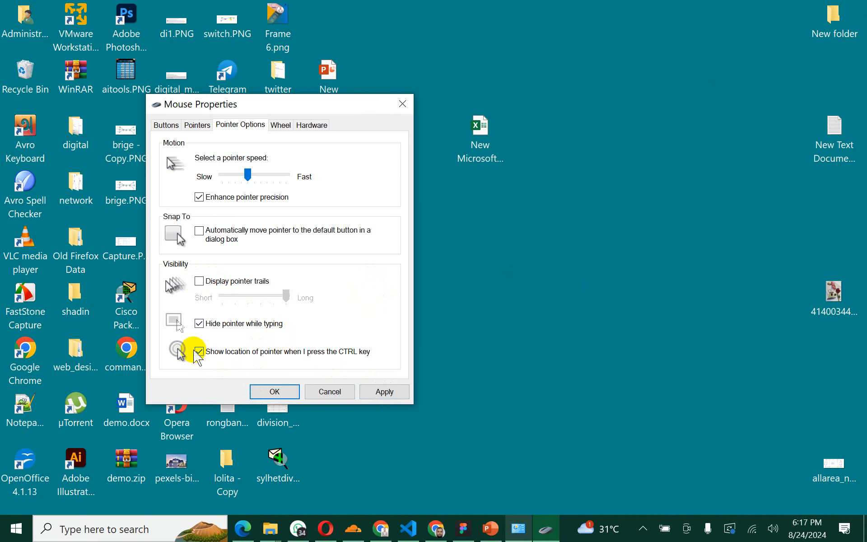
click(384, 391)
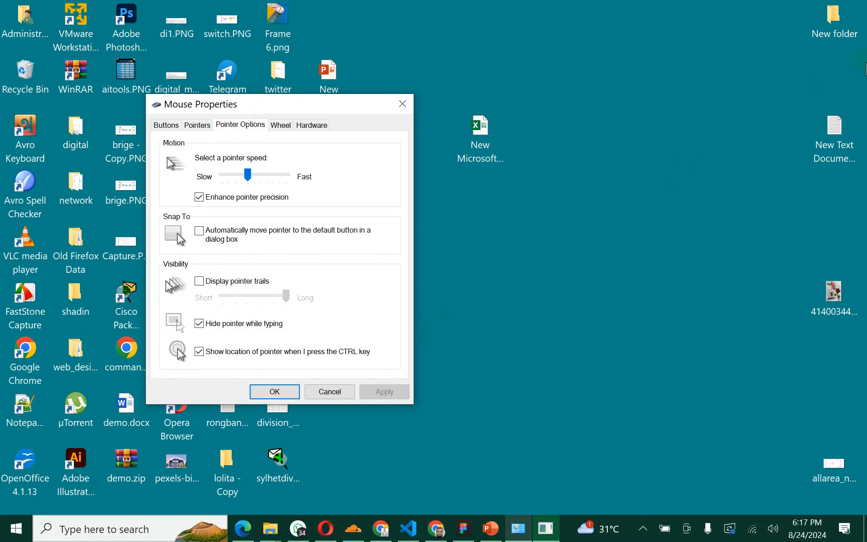
key(ctrl)
key(ctrl)
click(200, 351)
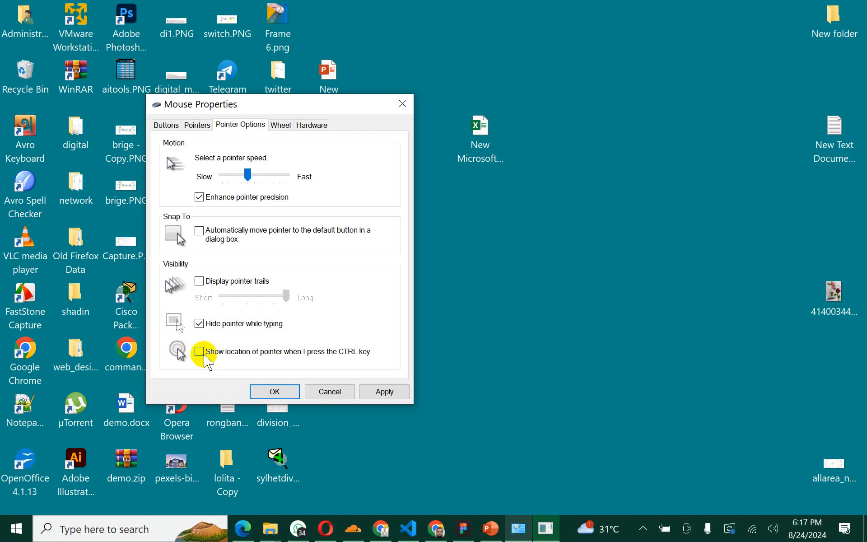
click(385, 392)
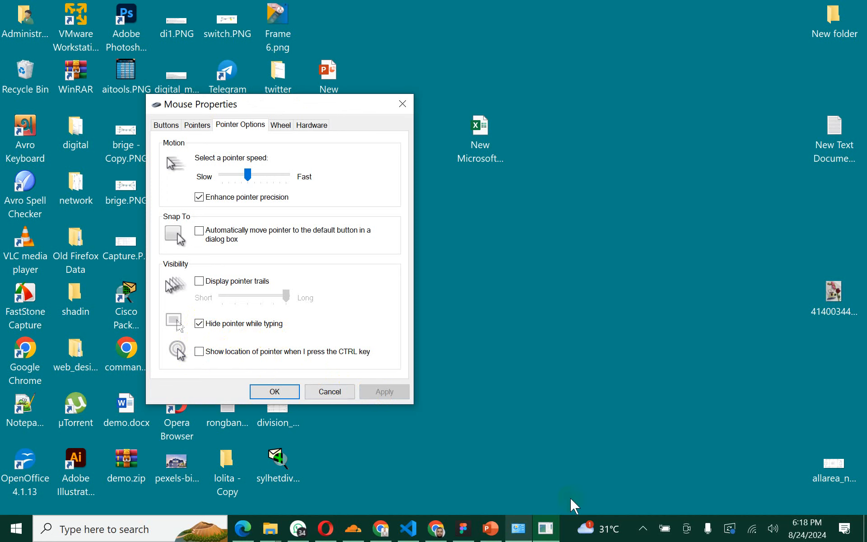
- Set the wheel's vertical scrolling to 5 lines per notch and apply the change
click(644, 527)
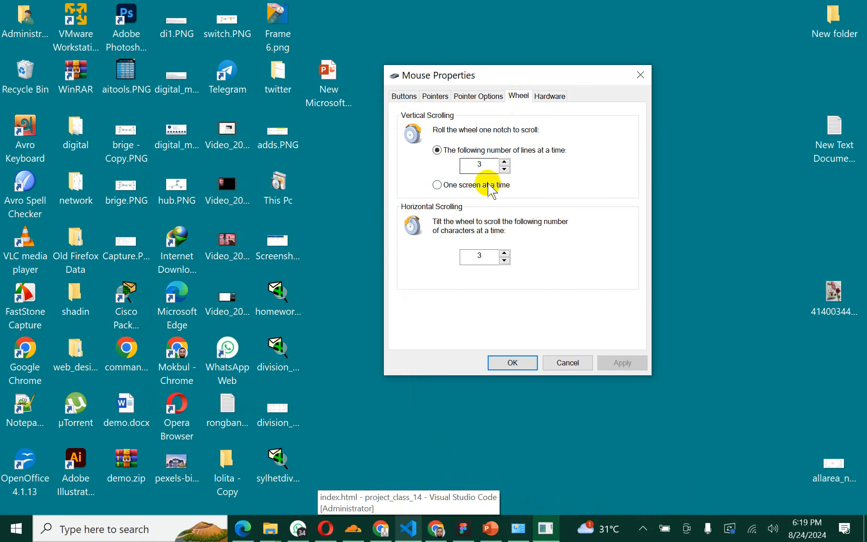
click(482, 164)
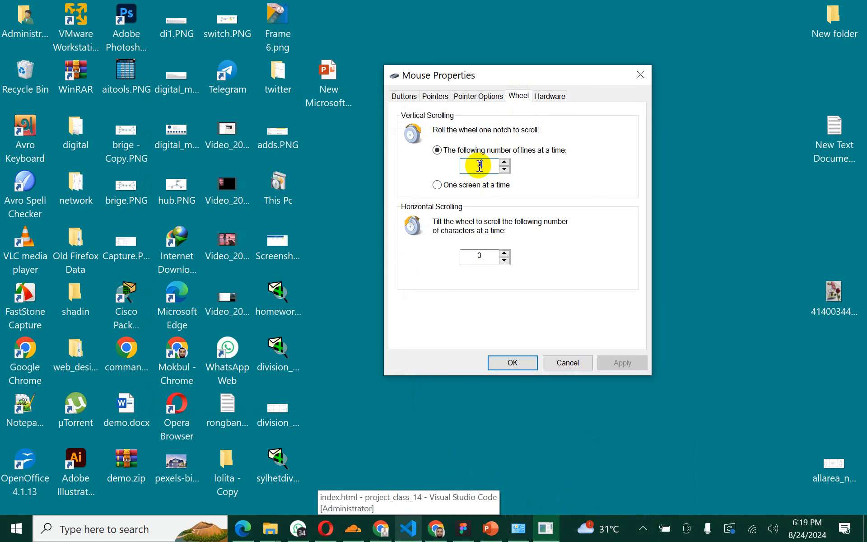
click(505, 162)
click(505, 162)
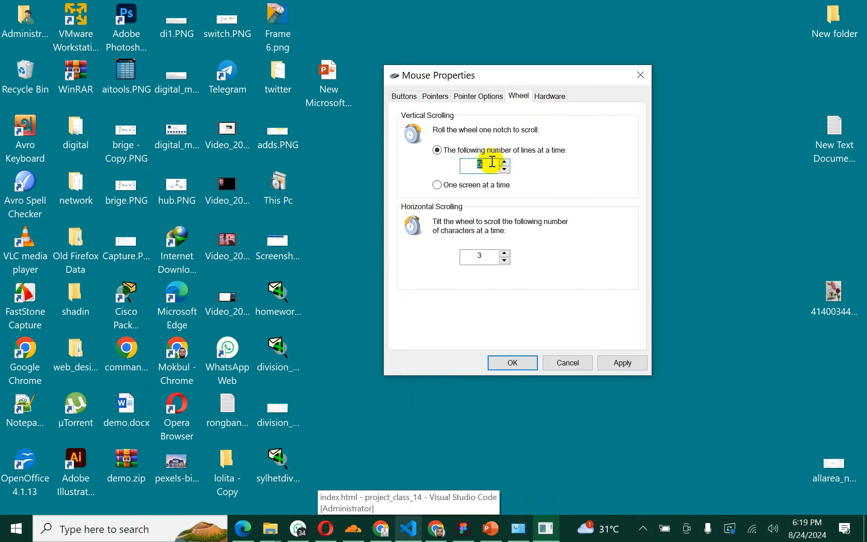
click(631, 364)
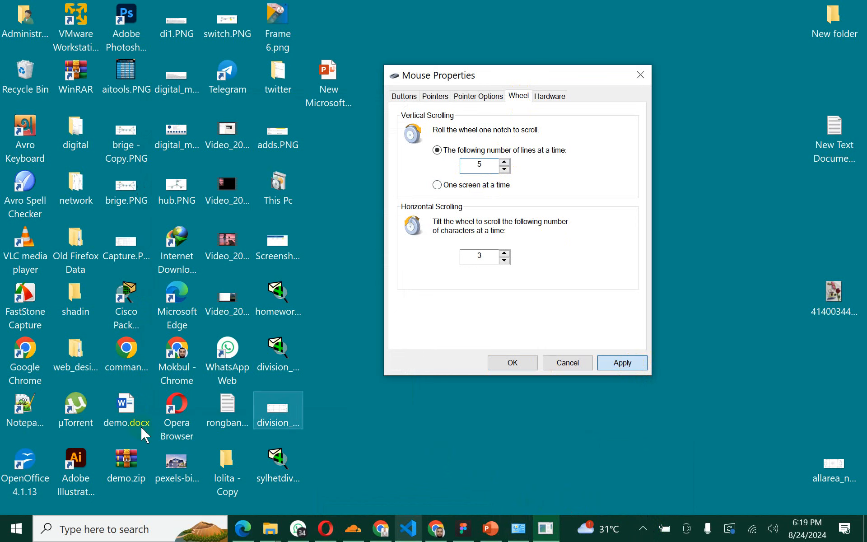
- Test the 5-line wheel setting by scrolling down the Start menu's app list, and close the menu
click(16, 528)
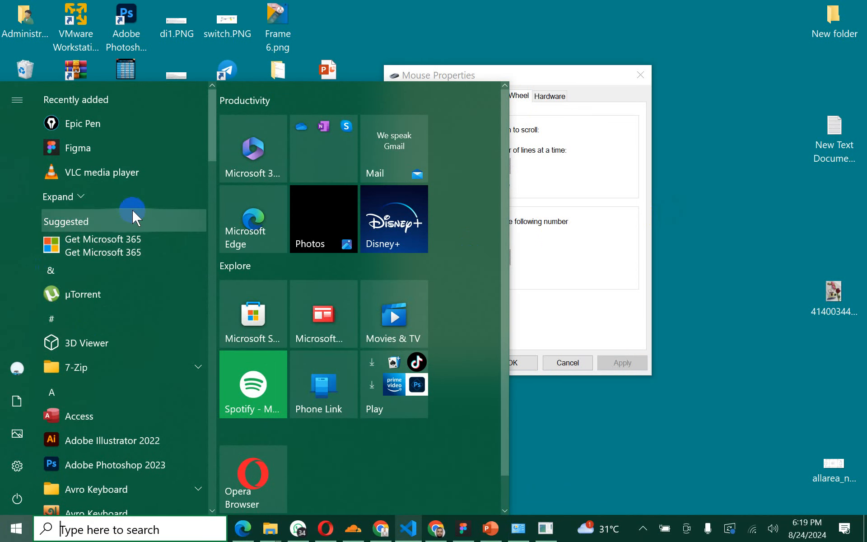
scroll(132, 209, down, 4)
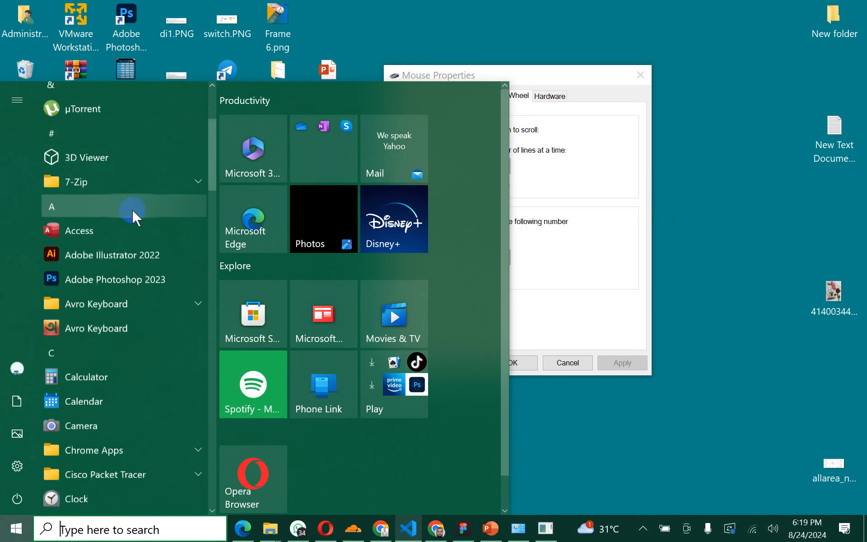
scroll(132, 209, down, 4)
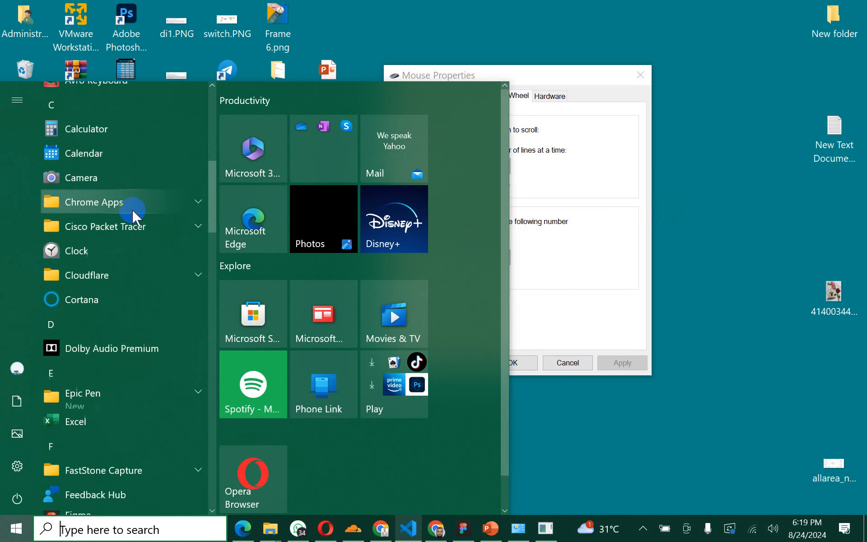
click(699, 153)
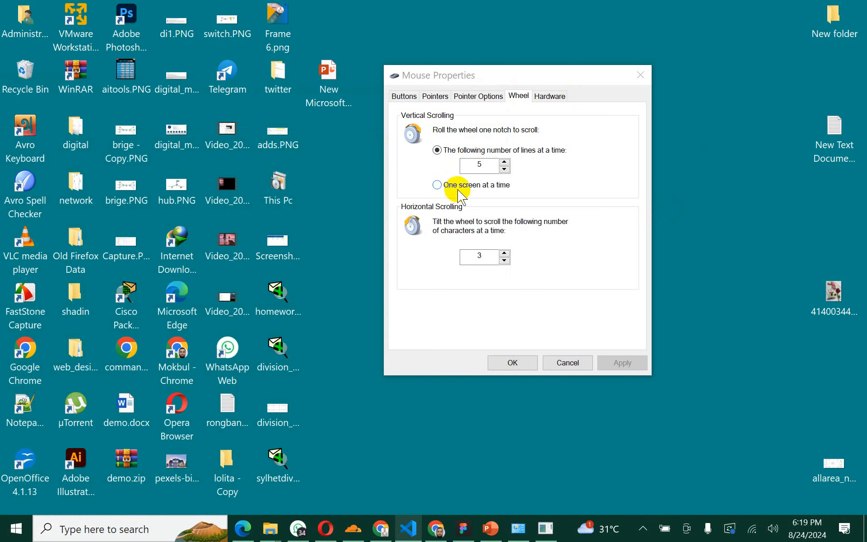
- Raise the vertical scrolling to 10 lines, switch it to one screen at a time, and apply the change
click(505, 162)
click(504, 162)
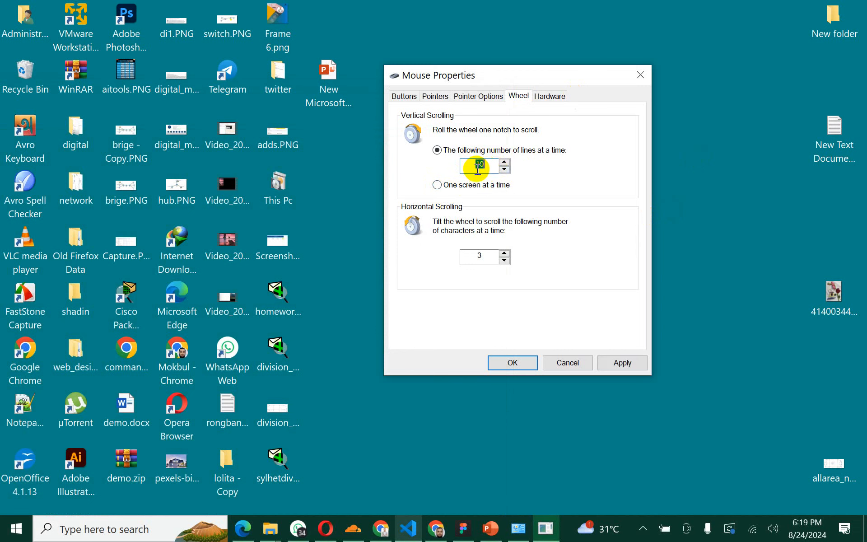
click(436, 185)
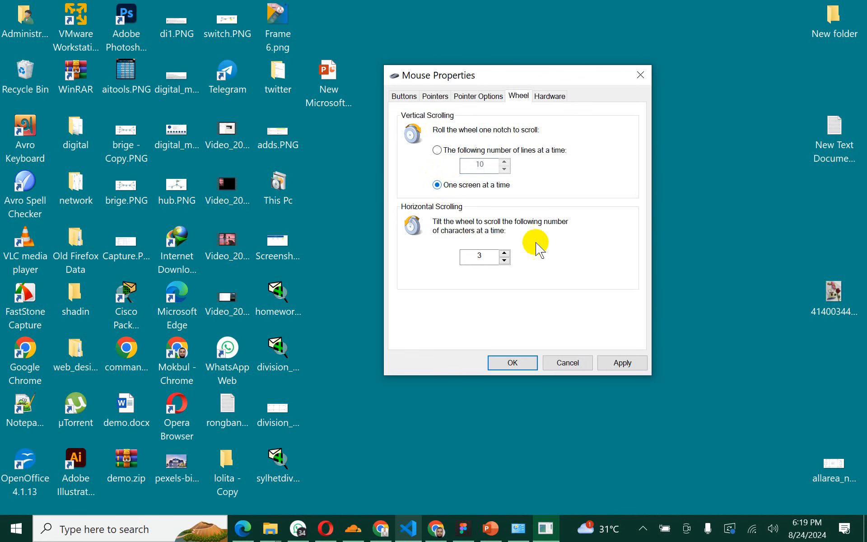
click(628, 365)
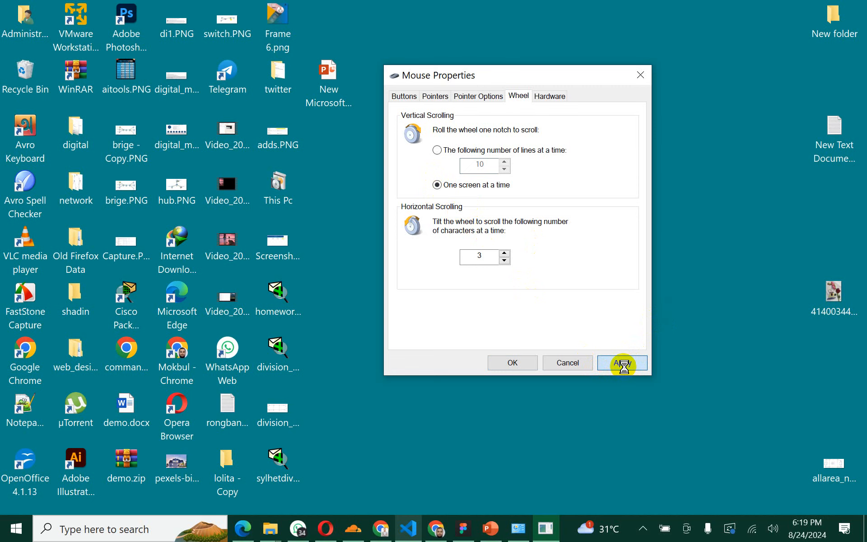
- Test one-screen-at-a-time scrolling down and back up the Start menu's app list, and close the menu
click(14, 532)
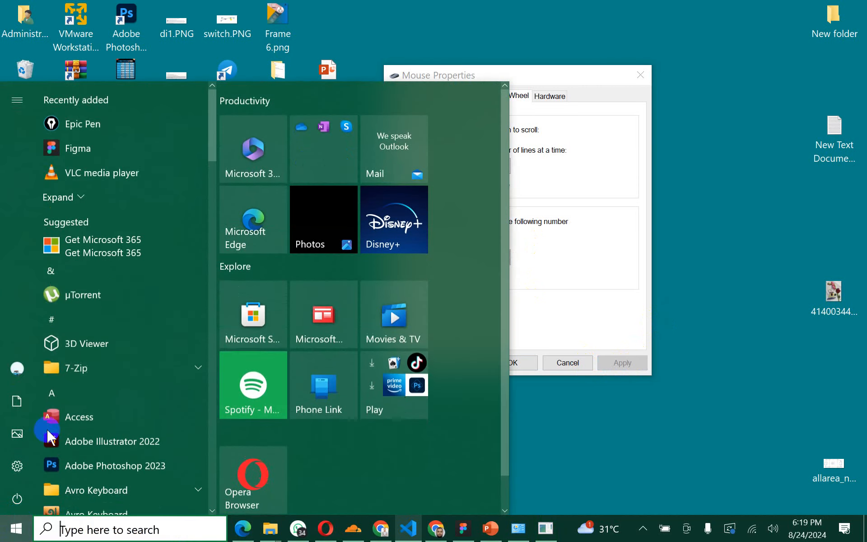
scroll(120, 295, down, 5)
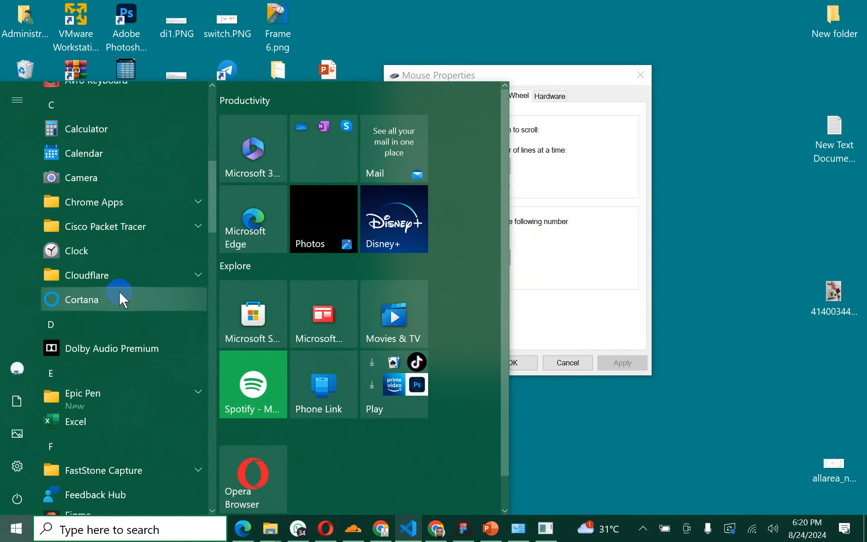
scroll(119, 291, down, 15)
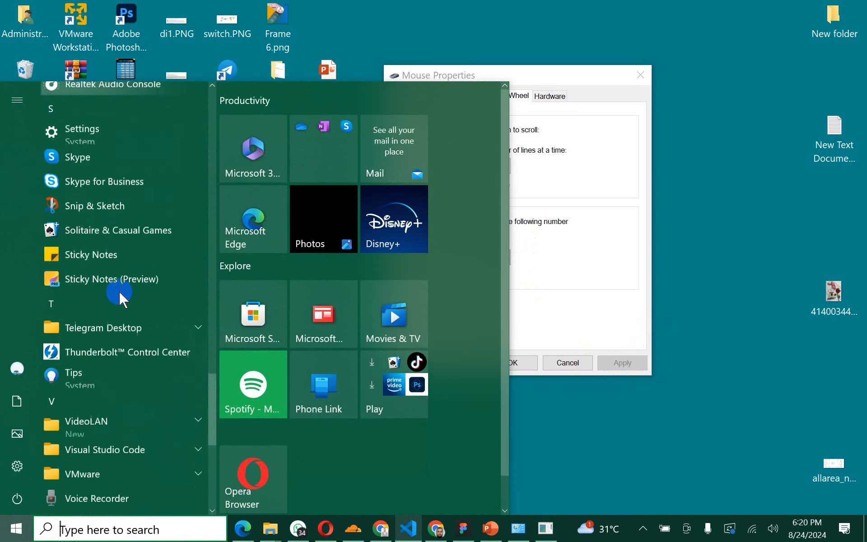
scroll(120, 293, down, 5)
scroll(121, 295, up, 15)
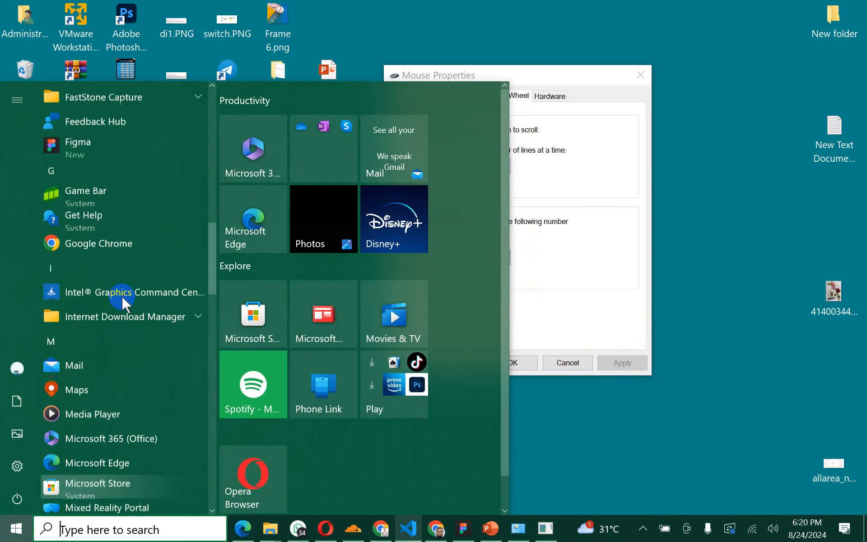
scroll(121, 295, up, 10)
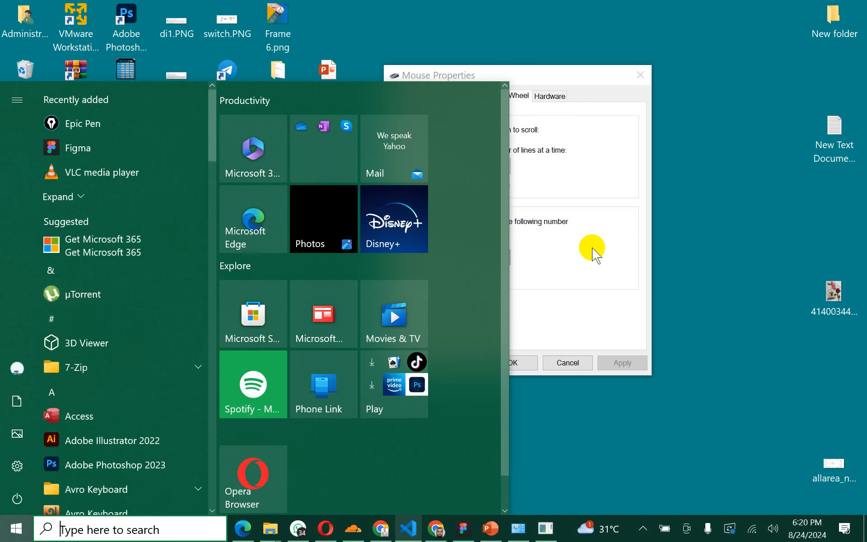
click(623, 264)
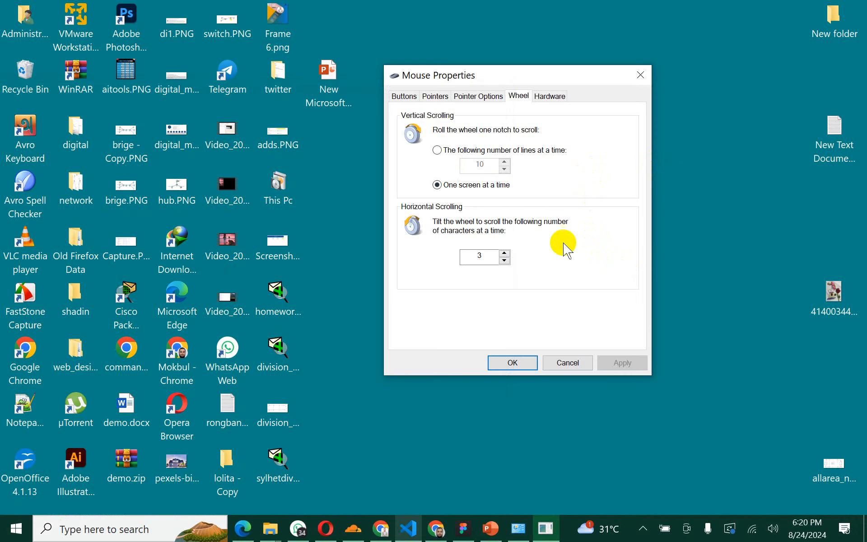
- Return vertical scrolling to 3 lines at a time, apply it, and close the mouse properties
click(438, 151)
click(505, 161)
click(505, 162)
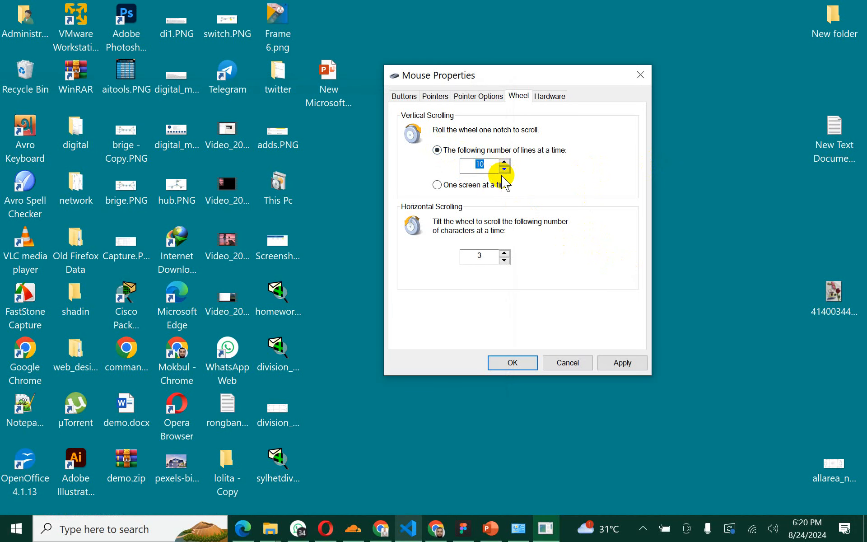
click(505, 169)
click(504, 169)
click(504, 169)
click(504, 168)
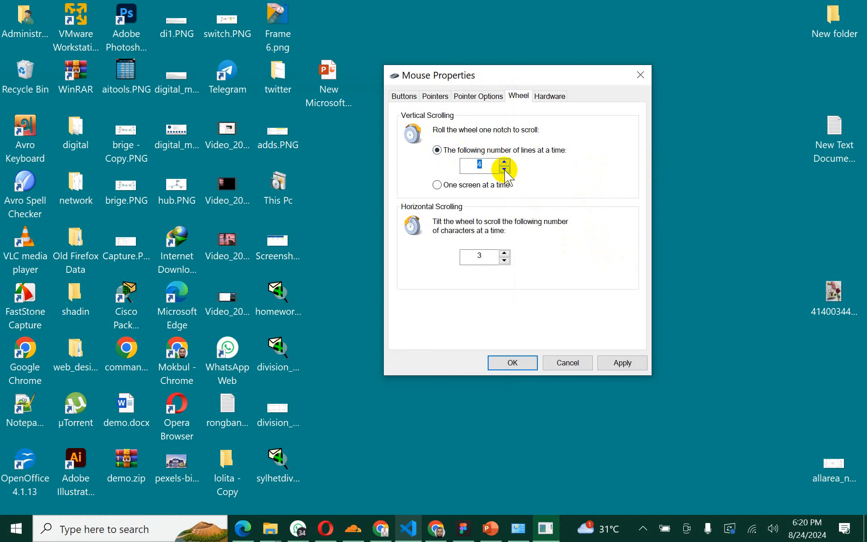
click(505, 169)
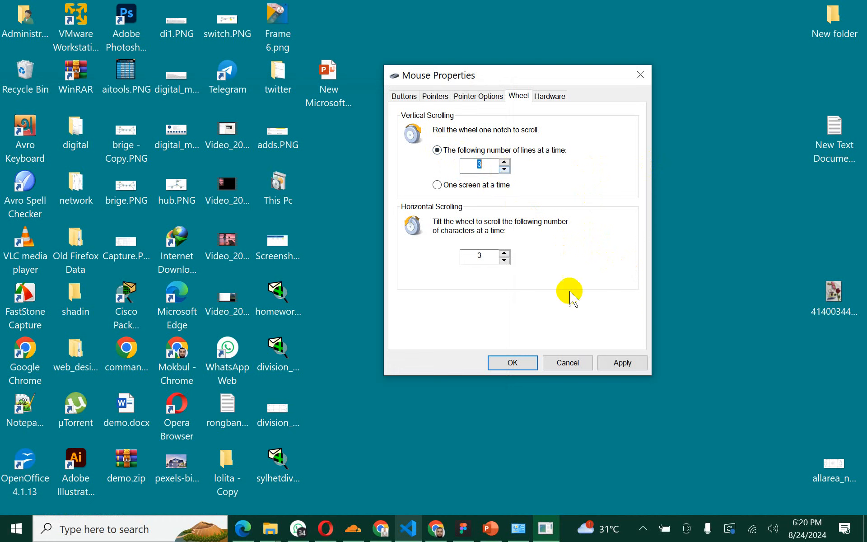
click(619, 362)
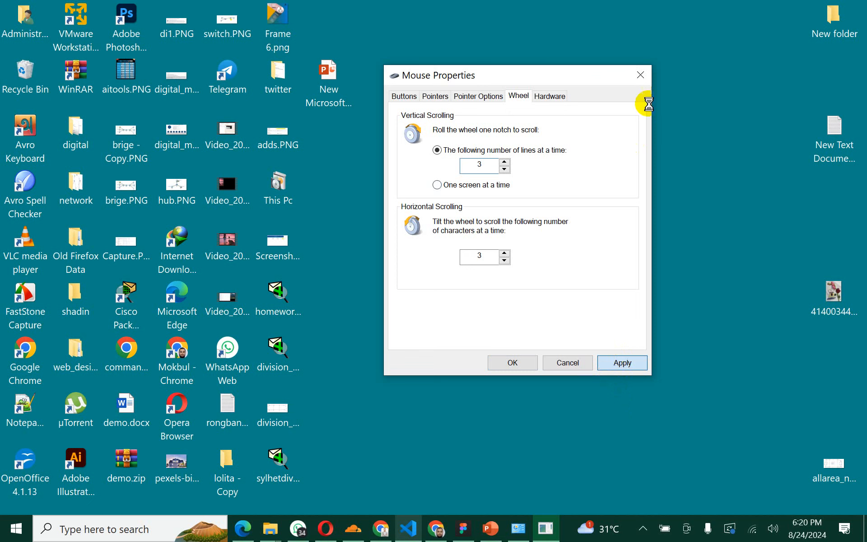
click(641, 74)
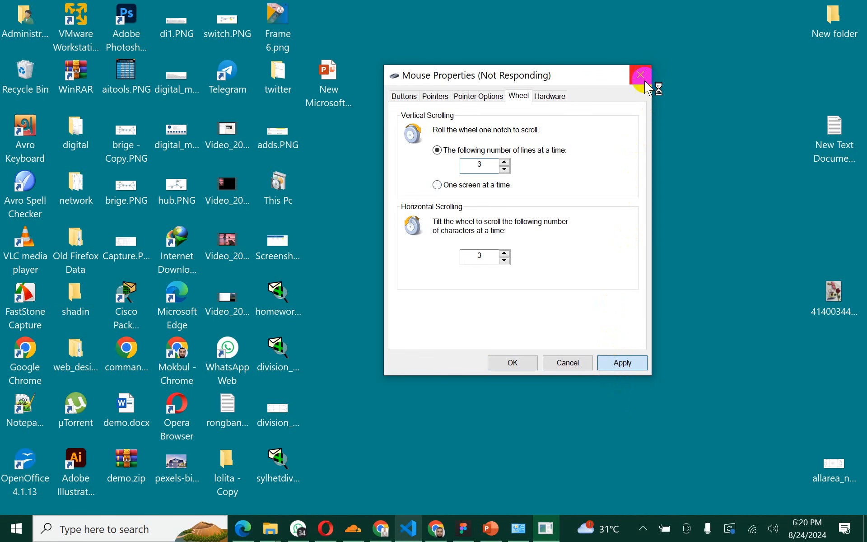
click(640, 75)
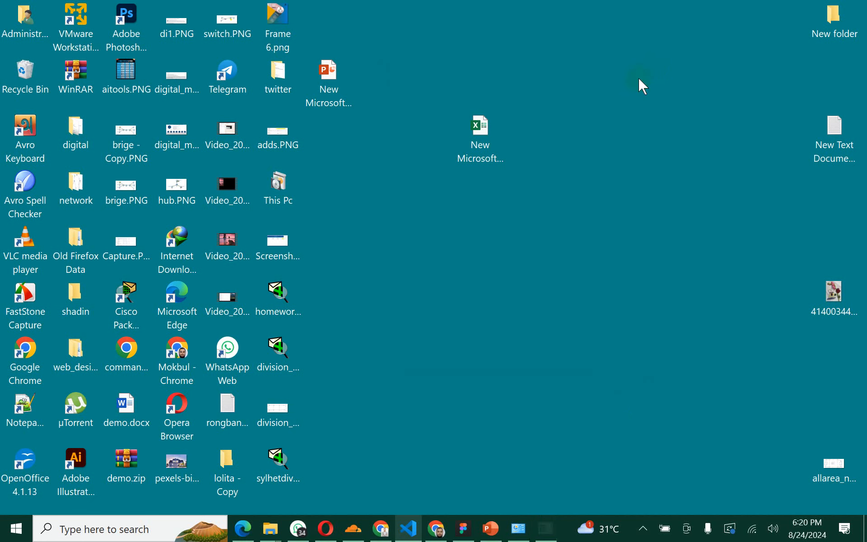